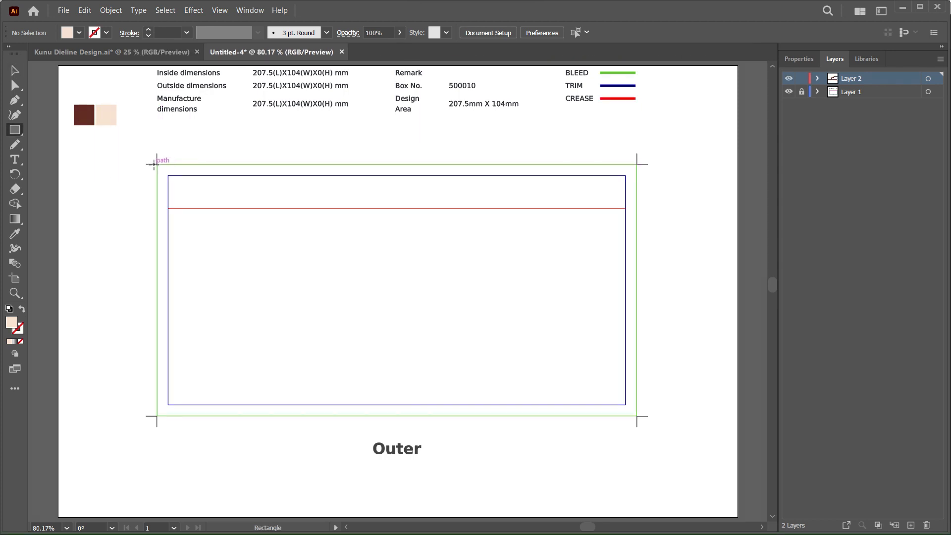
Draw a peach rectangle covering the label's entire bleed area
drag(154, 164, 639, 416)
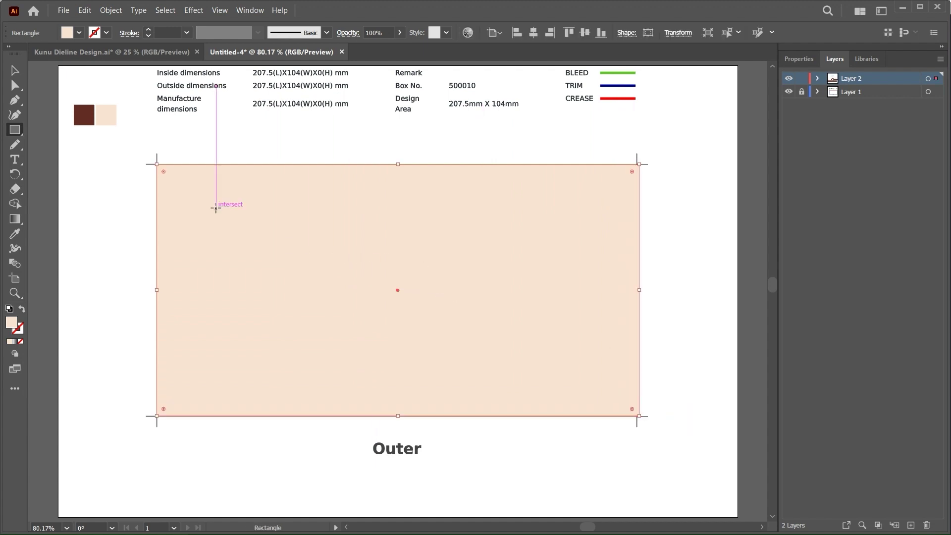
click(818, 79)
click(818, 78)
key(v)
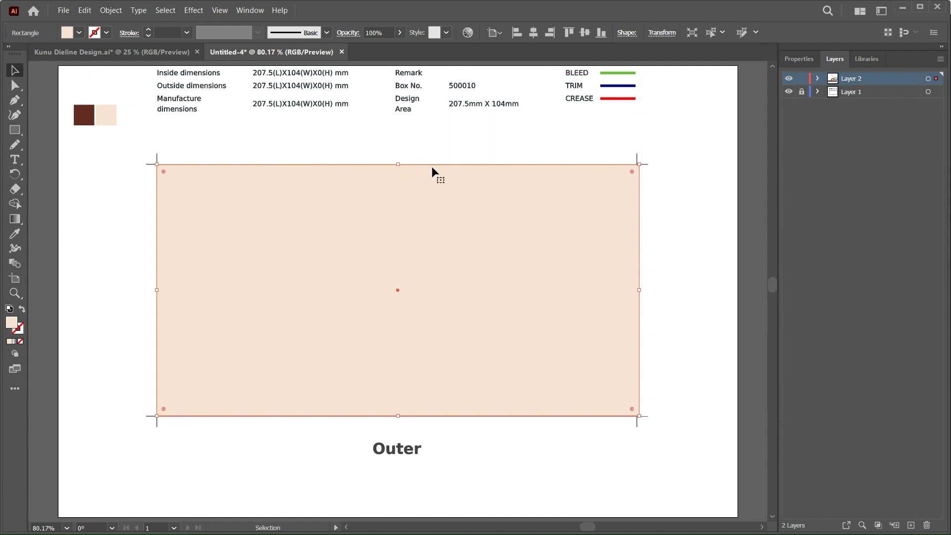
key(ctrl+shift+a)
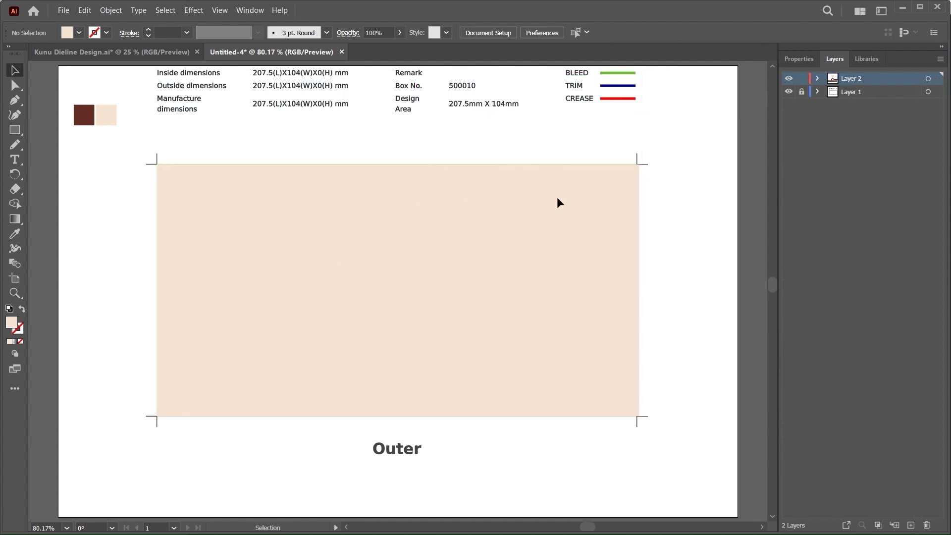
click(564, 207)
key(shift+x)
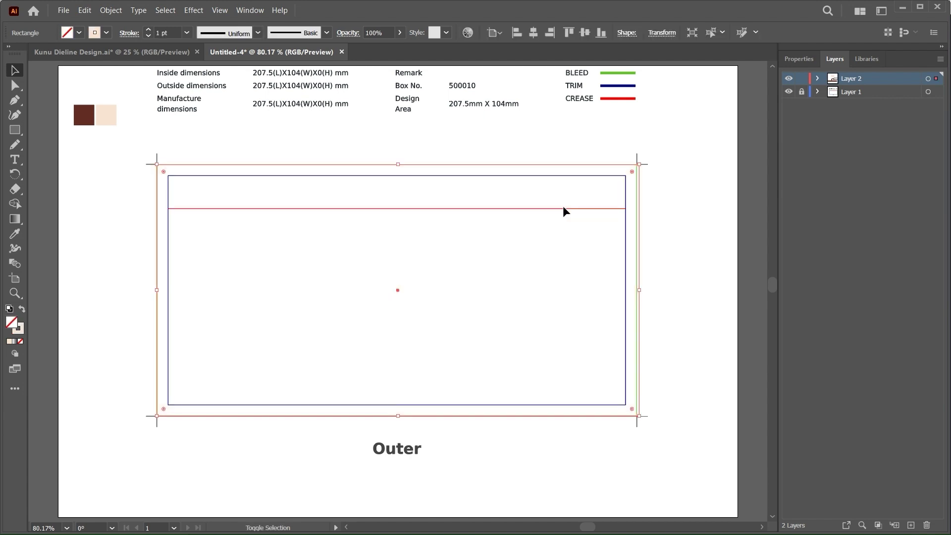
Draw a small peach-filled square to the right of the artboard
key(m)
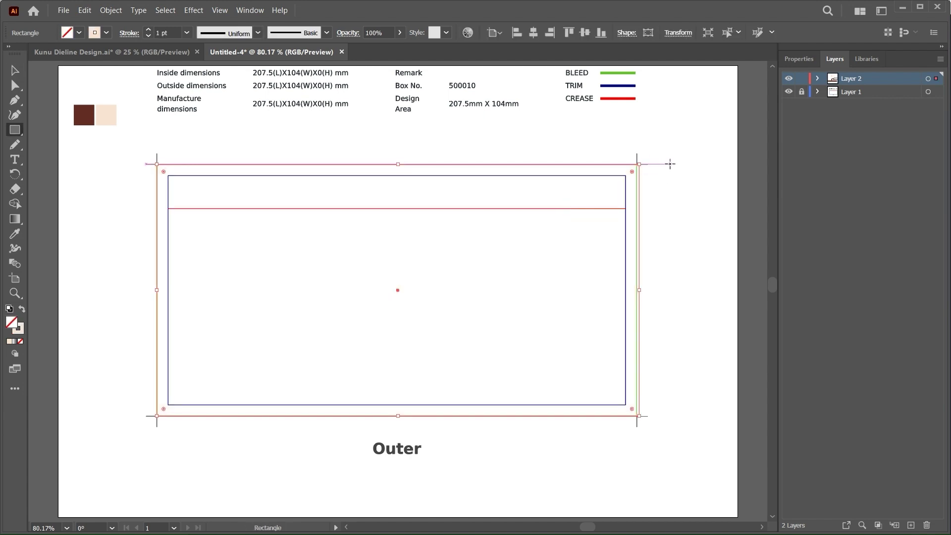
mouse_move(671, 164)
mouse_down()
mouse_move(707, 208)
mouse_move(698, 215)
mouse_move(702, 403)
mouse_up()
key(shift+x)
key(v)
click(673, 280)
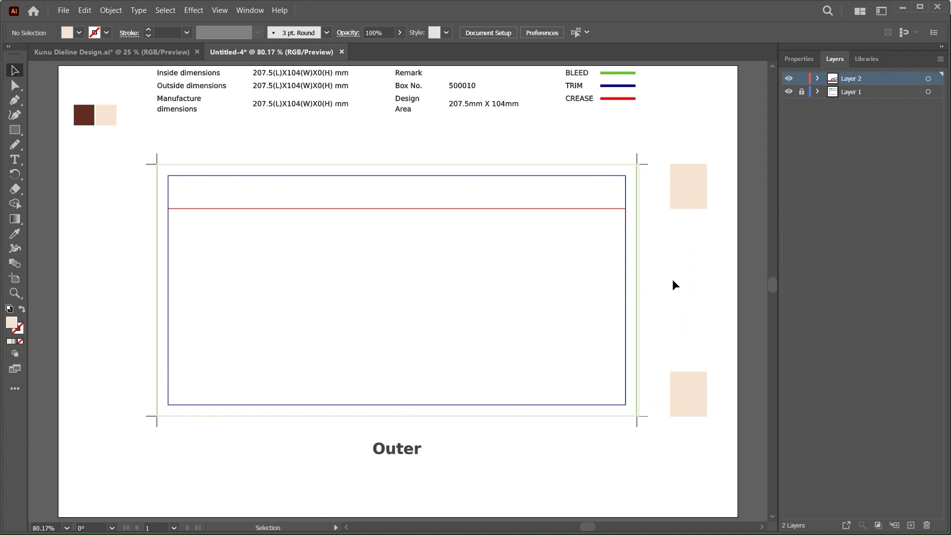
click(529, 165)
click(444, 142)
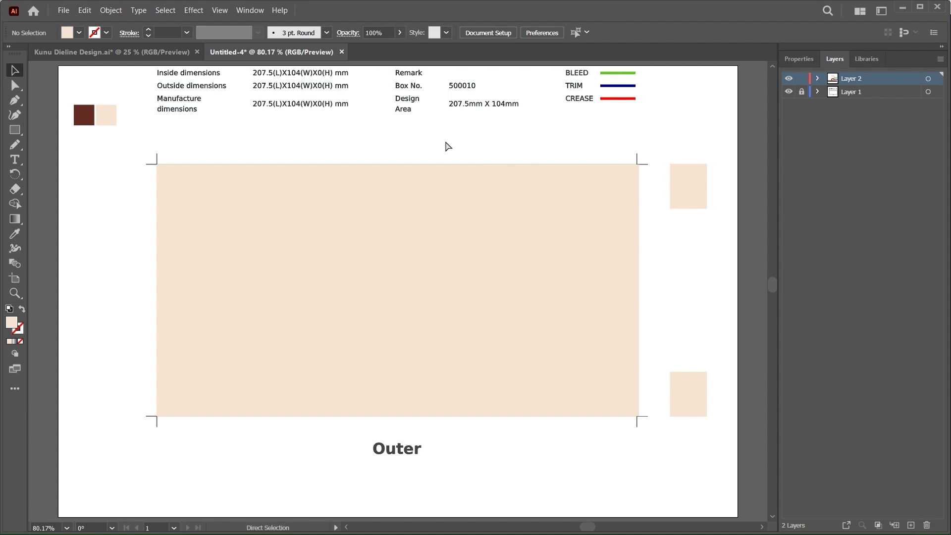
Move the KUNU logo and the KUNUZAKI tagline onto the peach label
key(ctrl+minus)
key(ctrl+minus)
scroll(445, 140, down, 3)
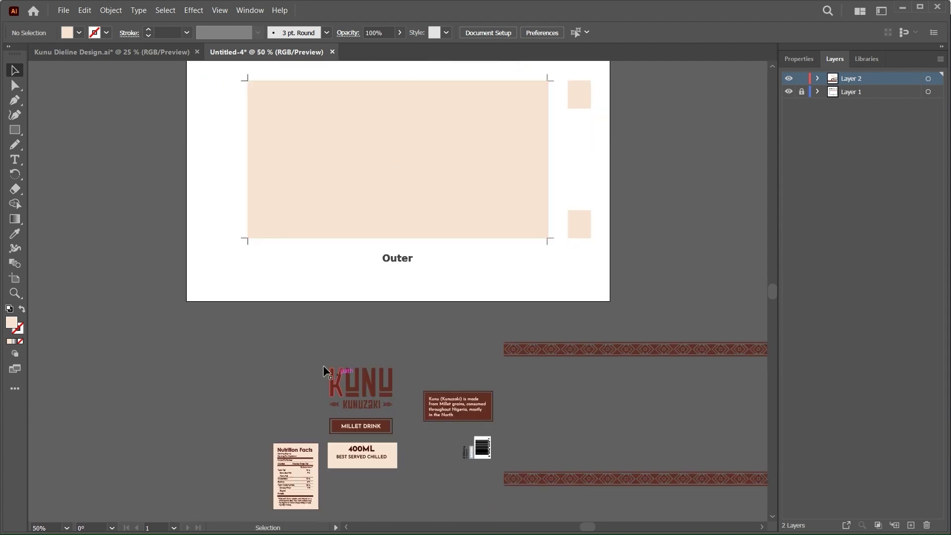
drag(308, 353, 422, 133)
key(a)
key(v)
drag(319, 388, 425, 153)
key(a)
click(468, 149)
key(ctrl+0)
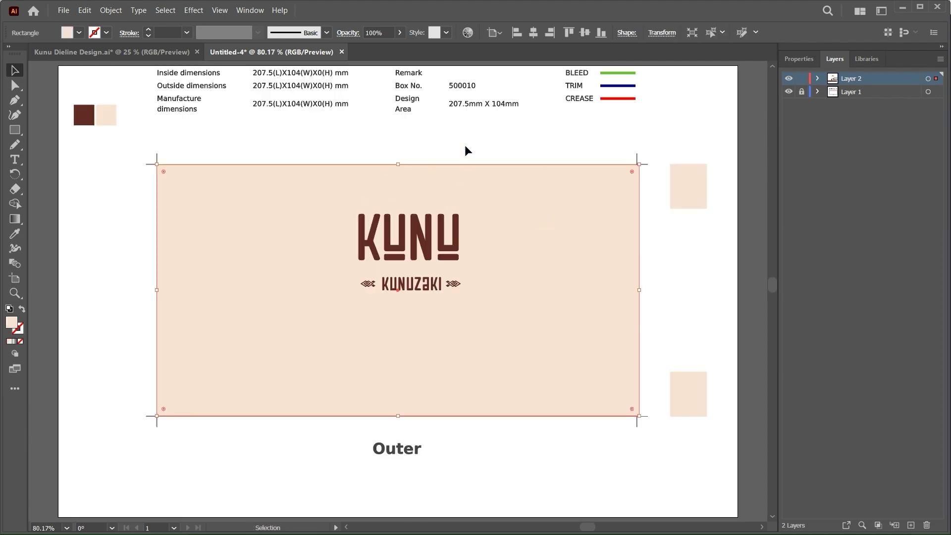
key(v)
click(468, 150)
key(ctrl+plus)
key(ctrl+plus)
key(ctrl+plus)
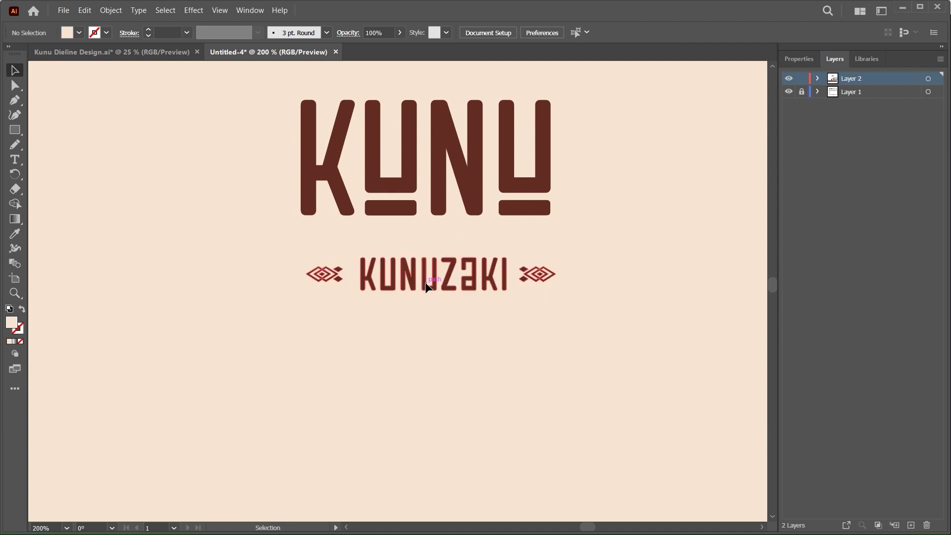
Left-align KUNUZAKI with KUNU, stretch it to the logo's width and tuck it beneath
click(552, 278)
shift+click(345, 209)
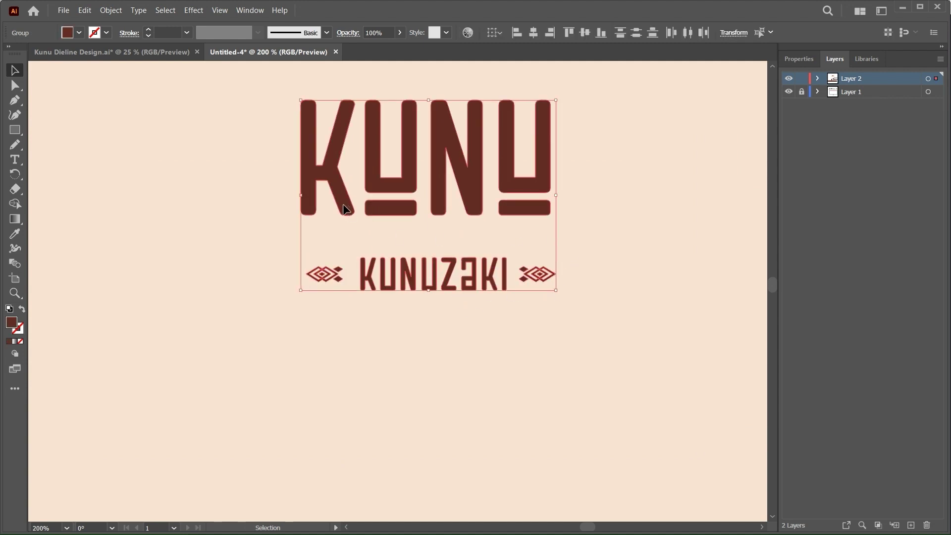
click(517, 32)
click(608, 228)
click(543, 282)
drag(551, 274, 555, 215)
drag(468, 284, 466, 267)
Draw a bar below the KUNUZAKI tagline filled with KUNU's dark brown
click(477, 313)
key(ctrl+minus)
key(ctrl+minus)
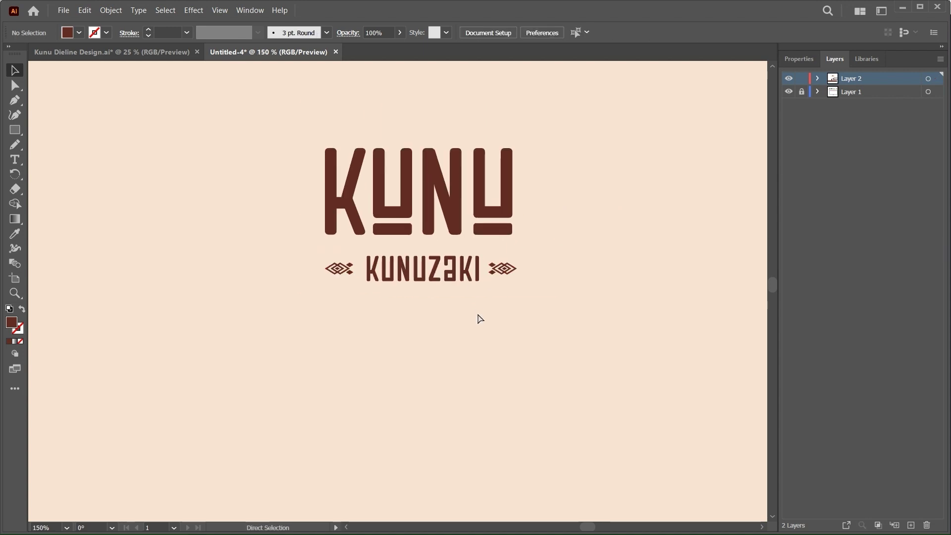
key(t)
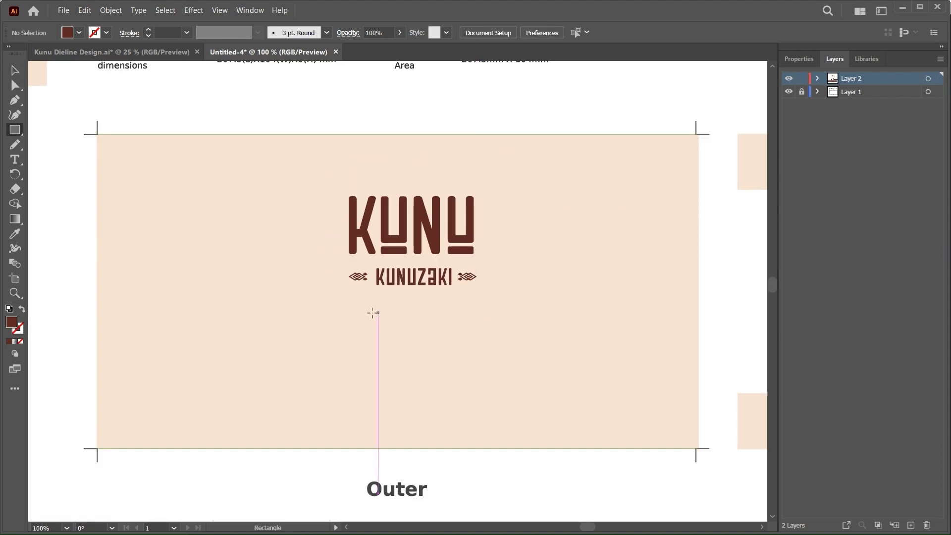
key(ctrl+0)
key(m)
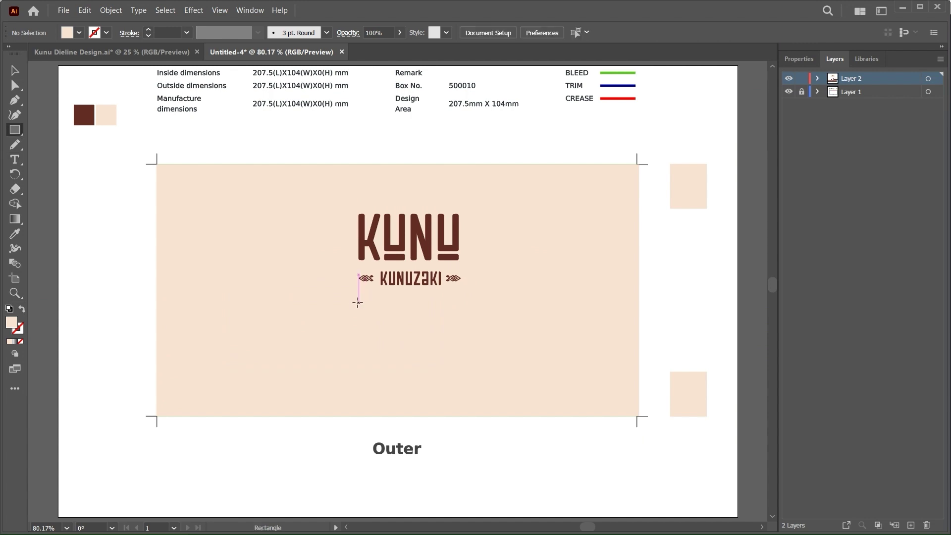
drag(360, 303, 458, 328)
key(i)
click(452, 242)
Add 'MILLET DRINK' text in the bar, coloured peach, in Josefin Sans Medium
key(t)
key(ctrl+1)
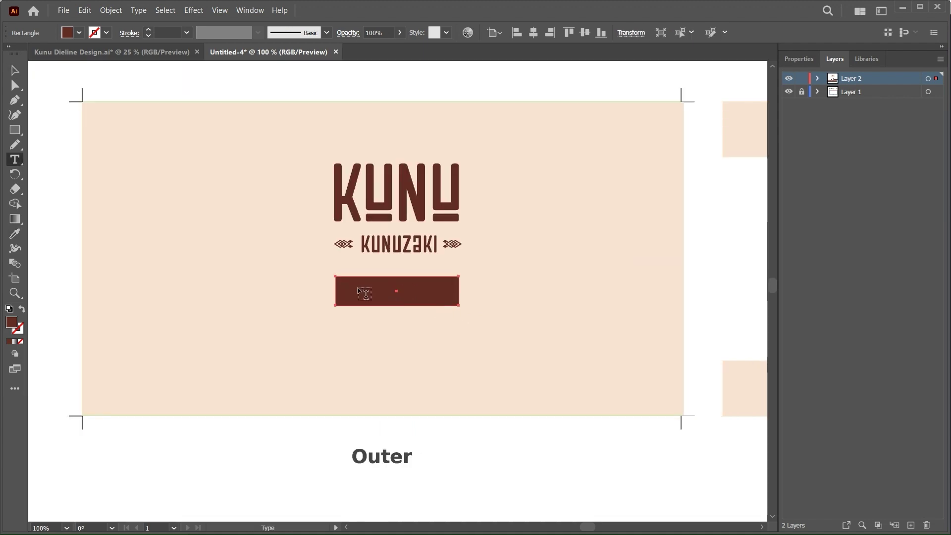
click(358, 290)
text(MILLET DRINK)
key(Escape)
key(i)
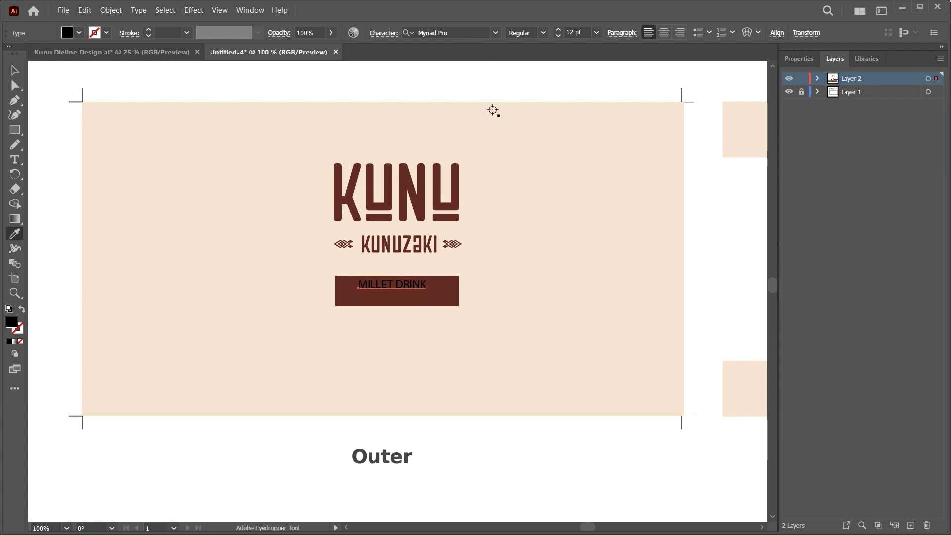
click(520, 136)
click(449, 31)
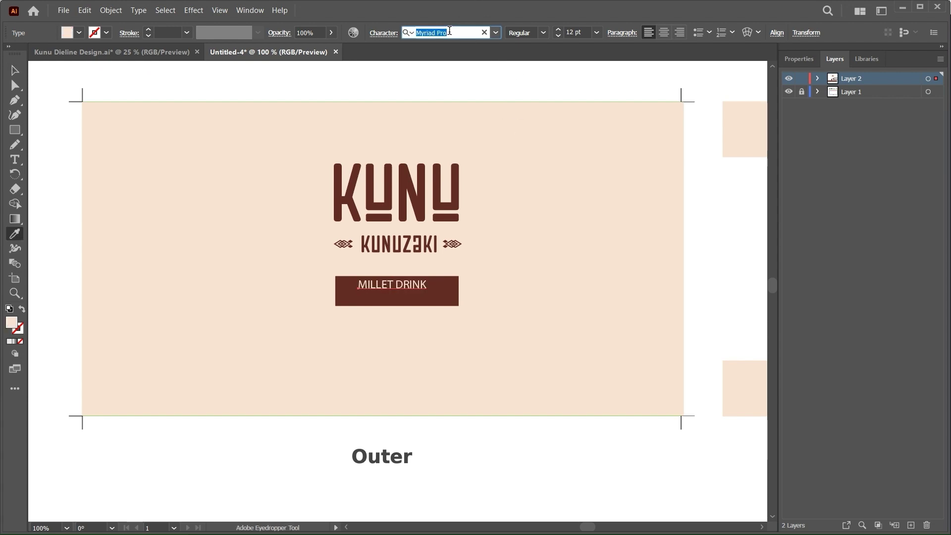
text(Josefin)
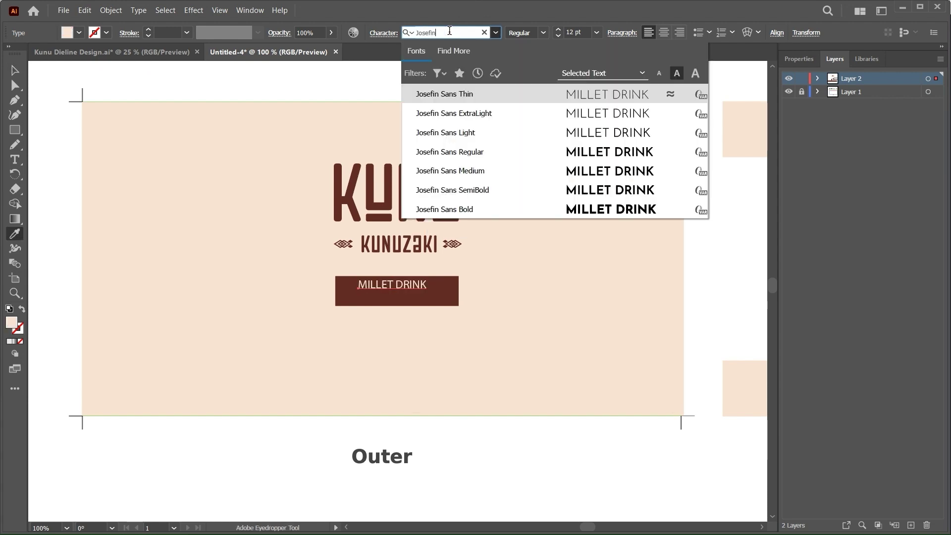
click(520, 171)
Centre the MILLET DRINK text horizontally on the brown bar
key(v)
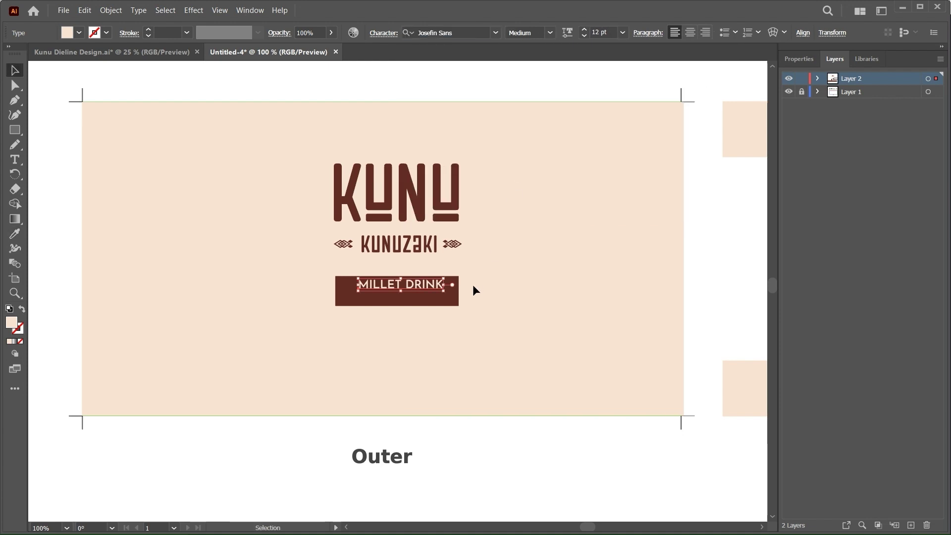
key(ctrl+=)
double_click(451, 318)
key(Escape)
shift+click(427, 309)
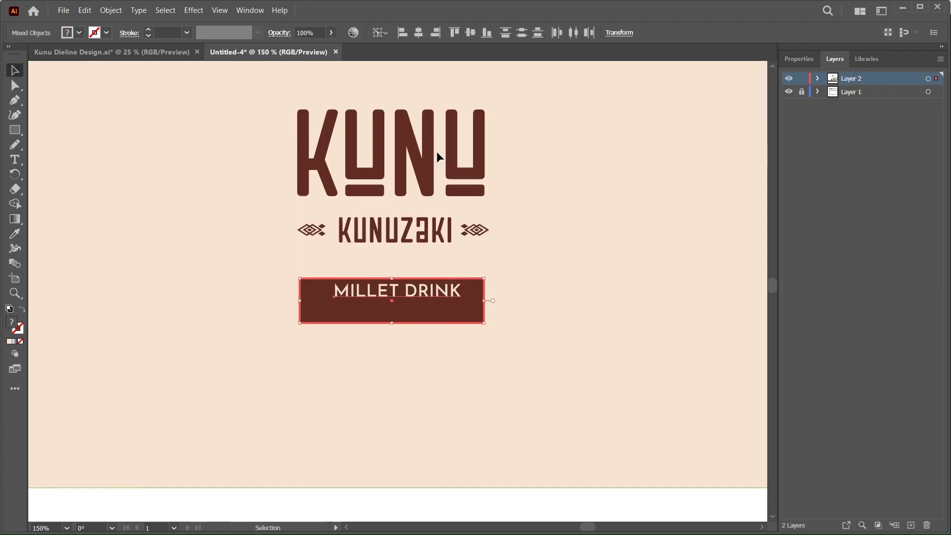
click(418, 33)
Centre the text vertically and add a slightly larger outline frame around the bar
click(466, 33)
click(523, 270)
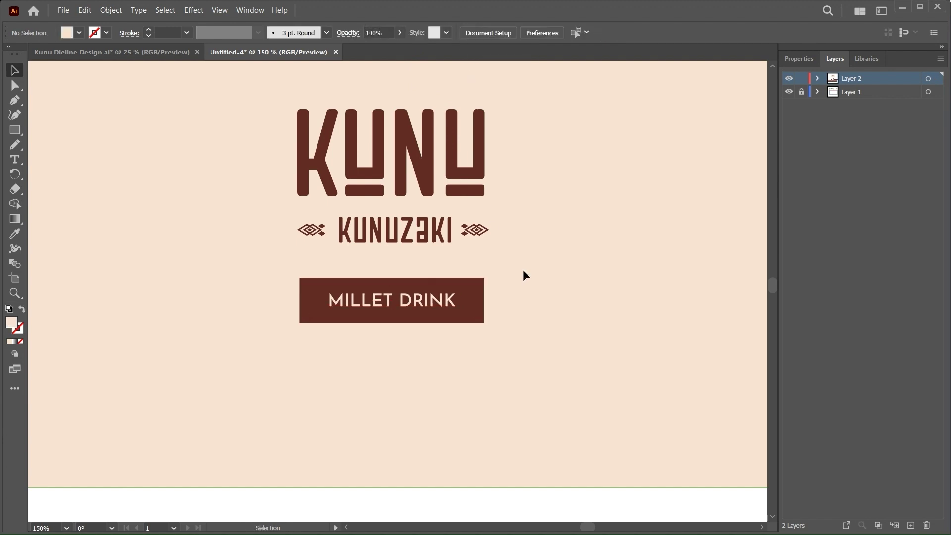
click(468, 287)
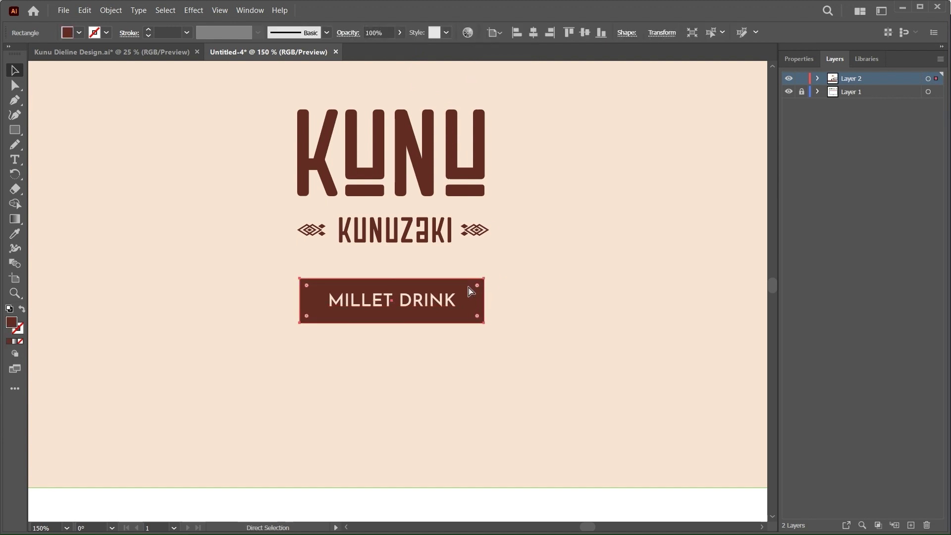
drag(486, 301, 490, 301)
drag(395, 326, 395, 327)
key(shift+x)
Group the MILLET DRINK badge parts and narrow the group
click(385, 370)
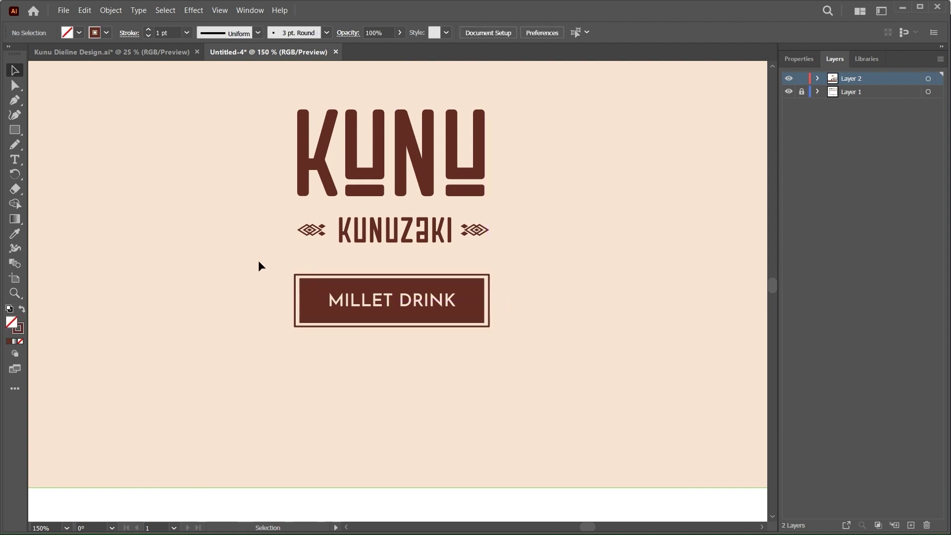
drag(258, 262, 562, 356)
key(ctrl+g)
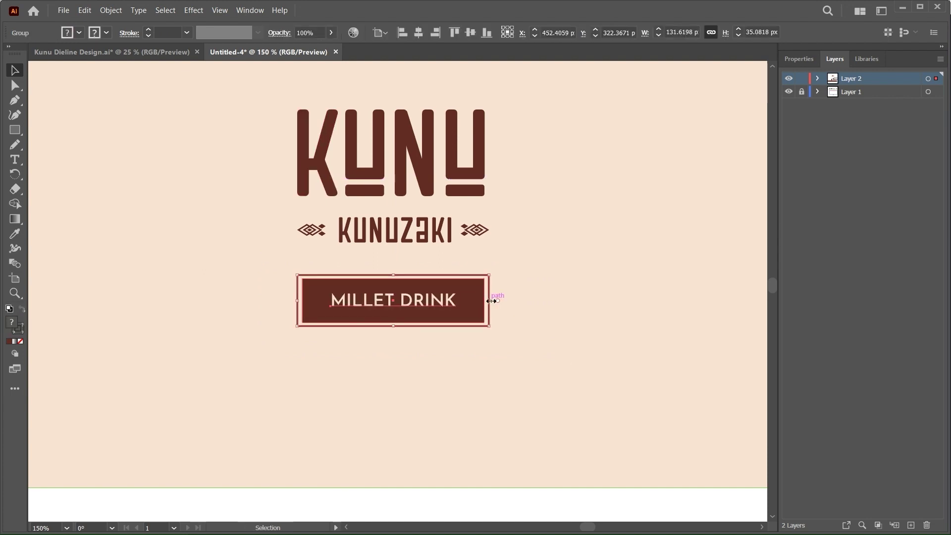
drag(491, 301, 486, 168)
Add a 400ML text line below the MILLET DRINK badge and enlarge it
click(555, 212)
key(ctrl+1)
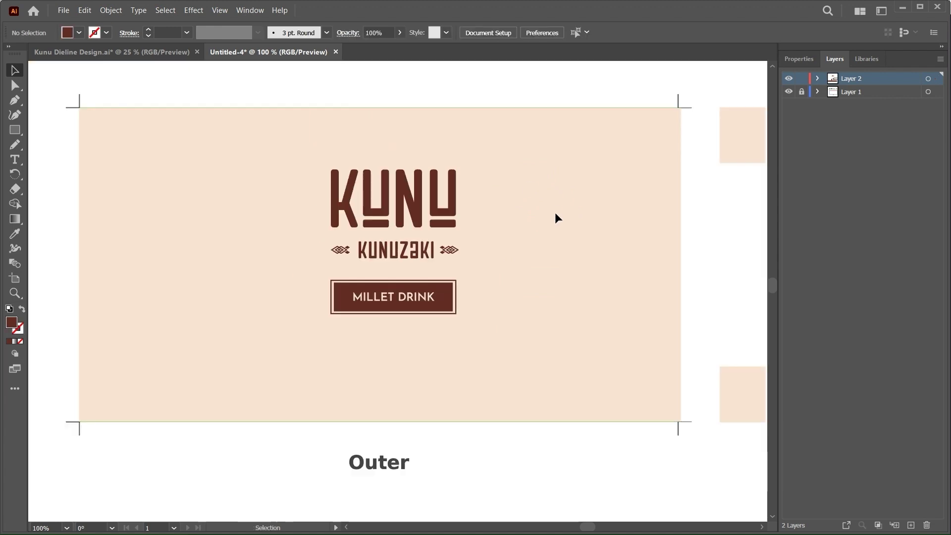
scroll(565, 255, right, 3)
key(t)
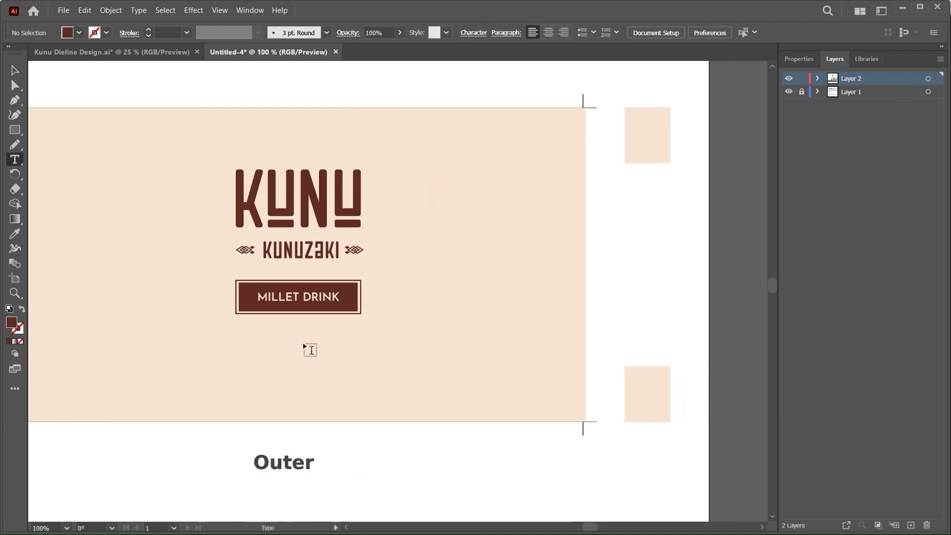
click(267, 358)
text(400ML)
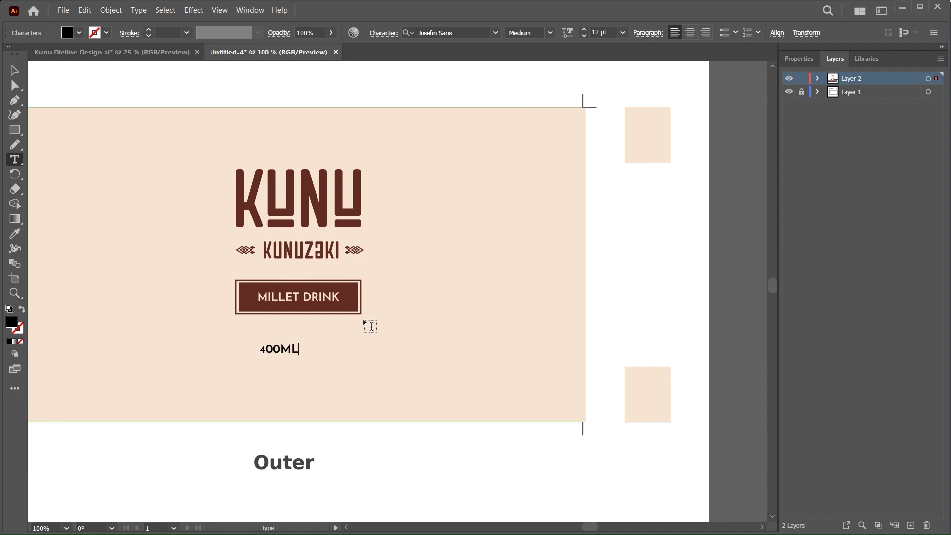
key(Escape)
drag(299, 357, 328, 368)
Colour 400ML the badge's brown, reposition it and set it to Bold
key(i)
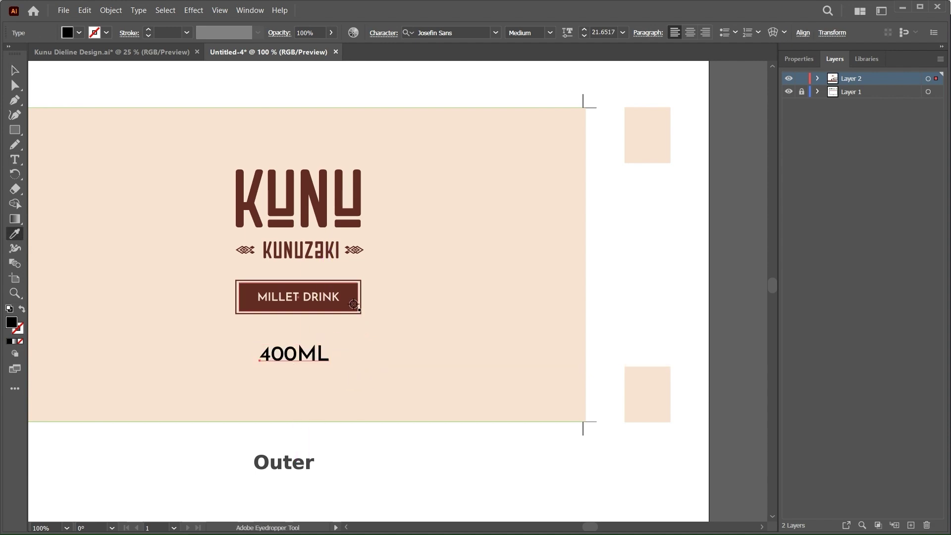
click(353, 304)
key(v)
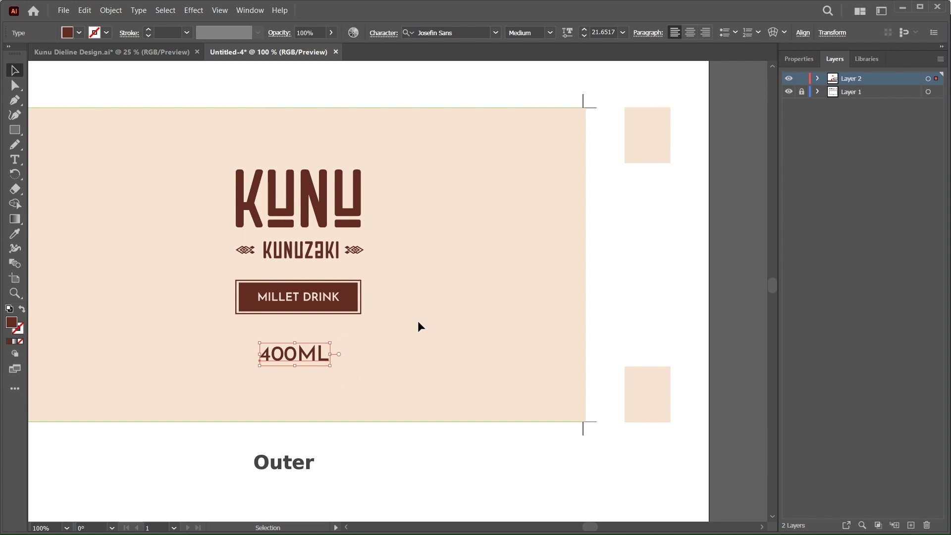
click(800, 59)
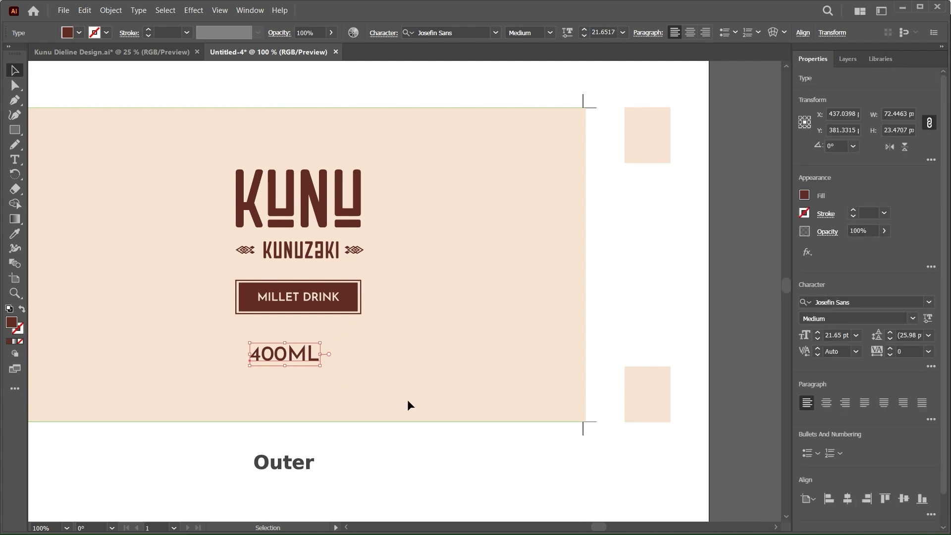
mouse_move(327, 355)
mouse_down()
mouse_move(342, 355)
mouse_move(318, 355)
mouse_up()
key(ctrl+equal)
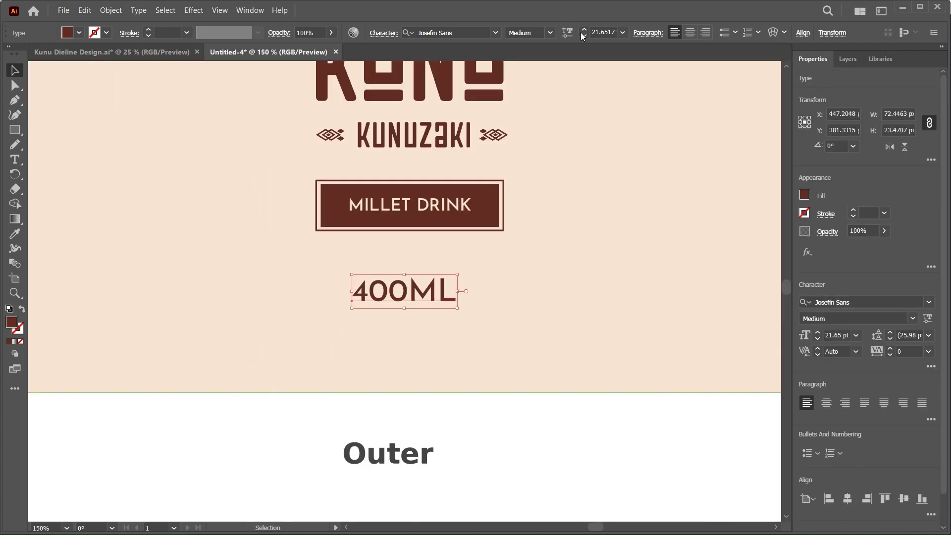
click(550, 33)
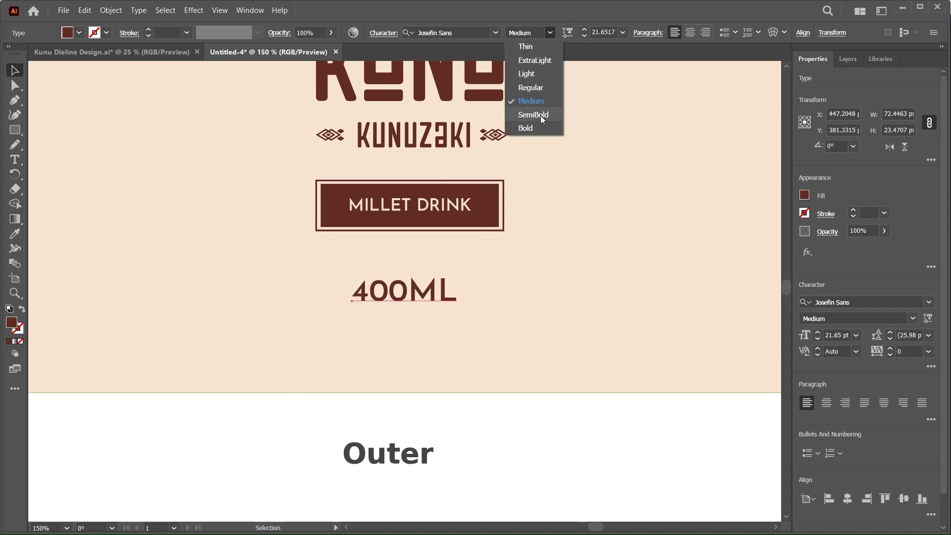
click(539, 129)
Duplicate 400ML below as 'BEST SERVED CHILLED' in Regular weight, shrunk to fit under it
drag(426, 292, 426, 323)
key(t)
double_click(426, 322)
text(BEST SERVED )
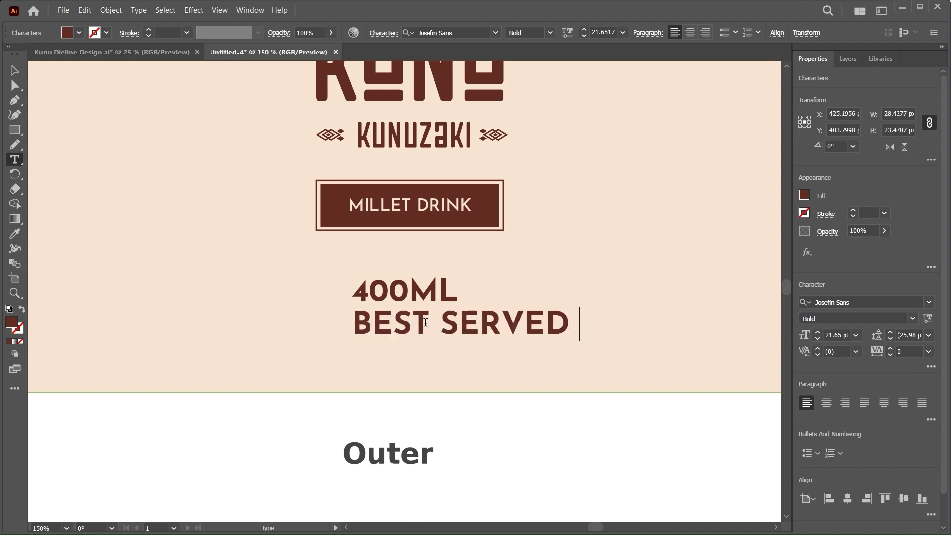
text(CHIILED)
key(BackSpace)
key(BackSpace)
key(BackSpace)
text(LLED)
key(Escape)
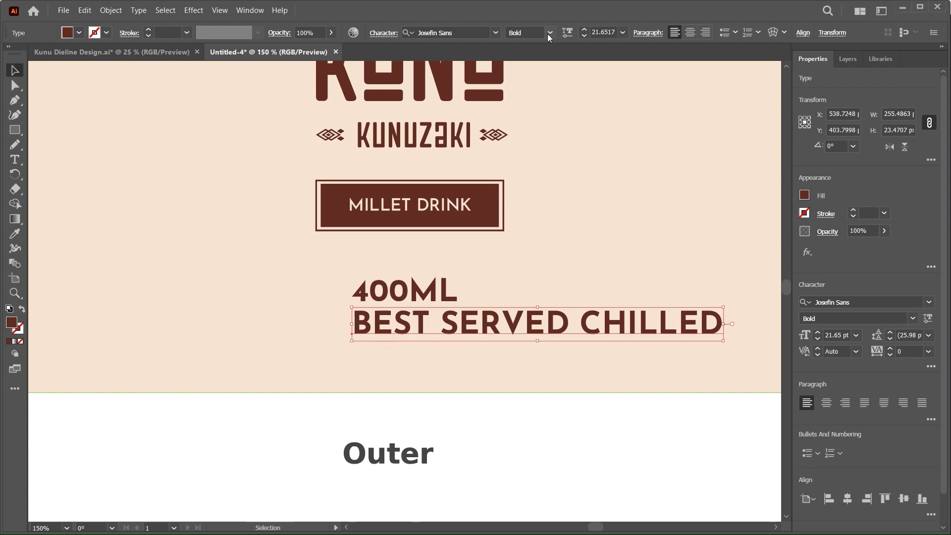
click(548, 33)
click(544, 88)
drag(714, 325, 484, 322)
Group the diamond pattern strip and place it across the label's top edge
scroll(543, 249, up, 1)
key(ctrl+minus)
click(545, 252)
key(ctrl+minus)
click(616, 441)
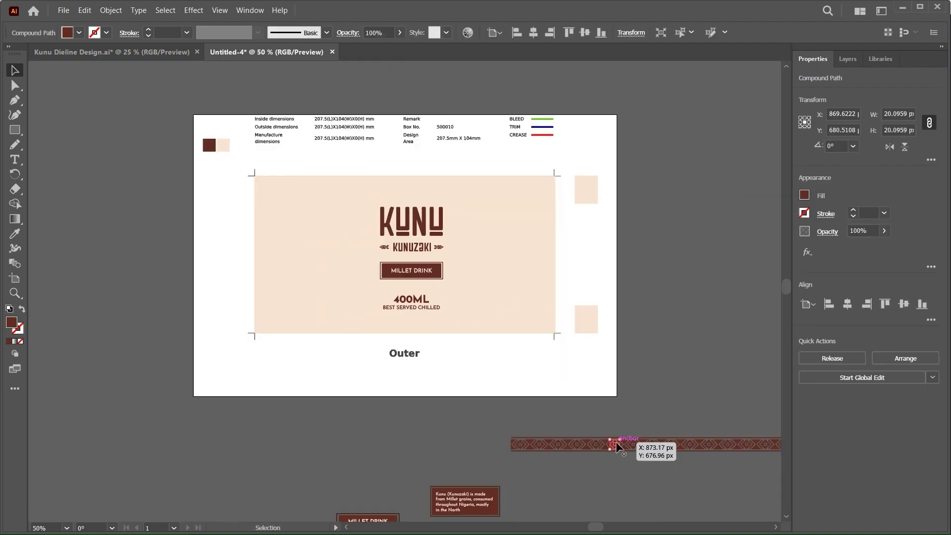
scroll(617, 441, right, 2)
scroll(620, 462, right, 3)
drag(621, 464, 352, 192)
key(ctrl+g)
scroll(604, 451, left, 4)
scroll(351, 194, up, 2)
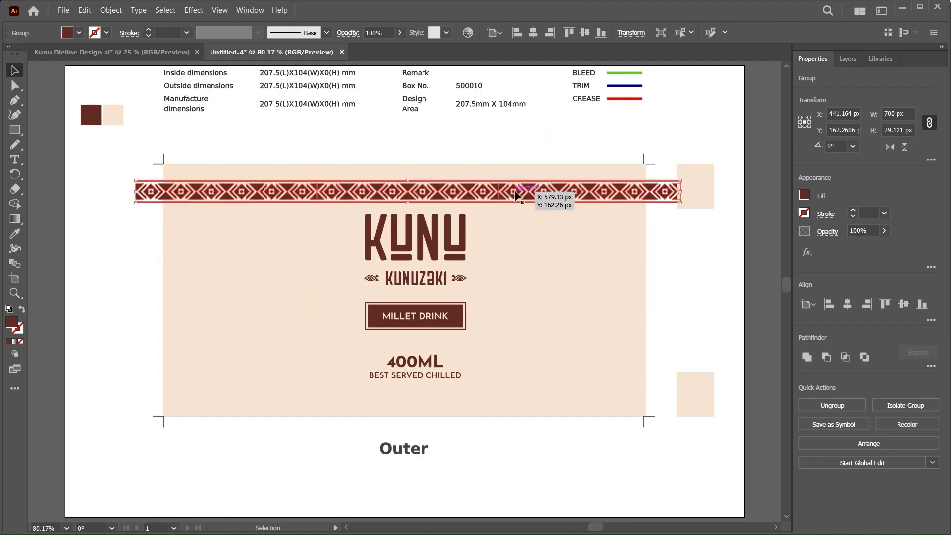
drag(516, 191, 539, 400)
Readjust the central text group and narrow both pattern strips from the centre to 656 px
key(ctrl+z)
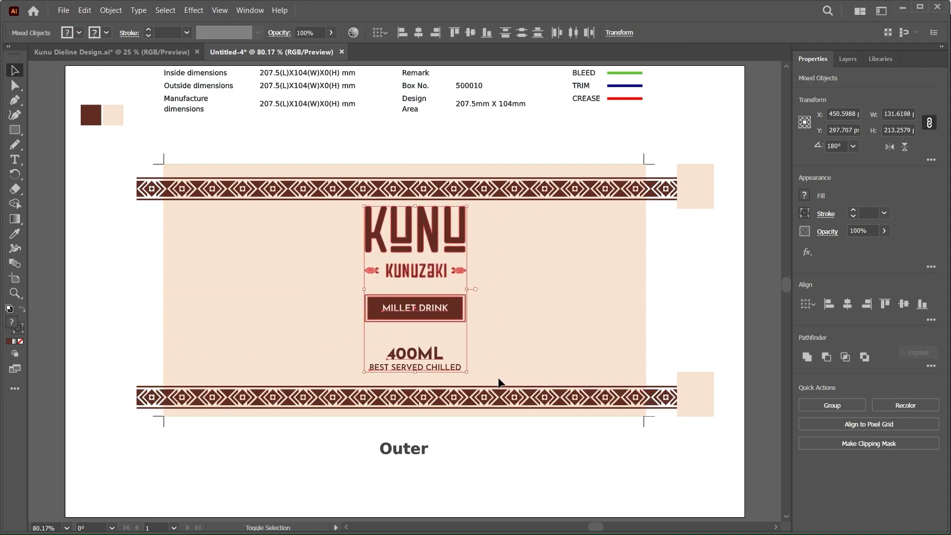
key(Down)
key(Down)
click(563, 262)
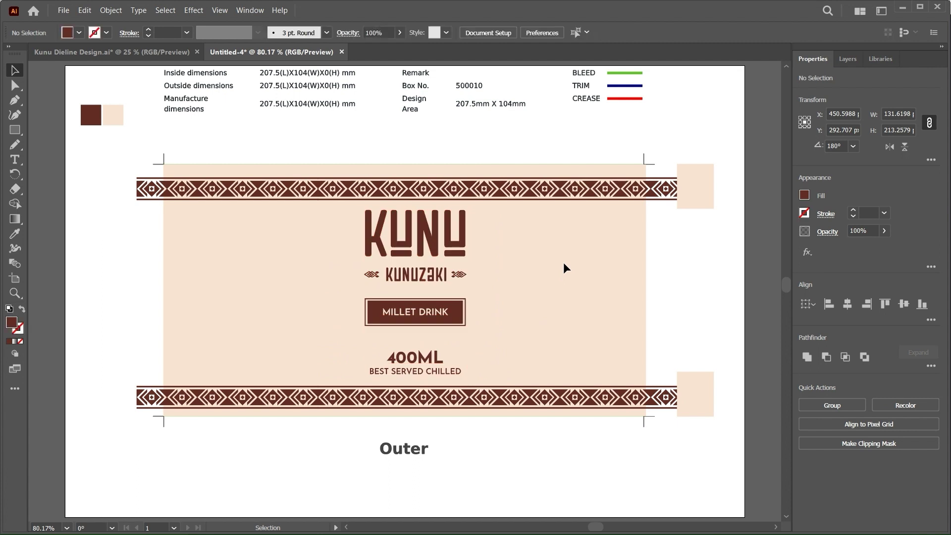
click(607, 188)
shift+click(598, 395)
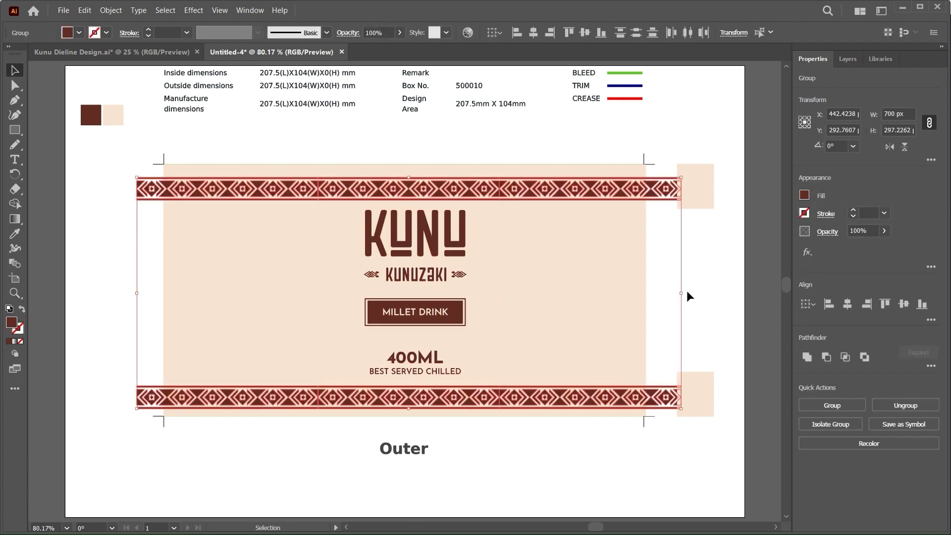
drag(683, 294, 664, 293)
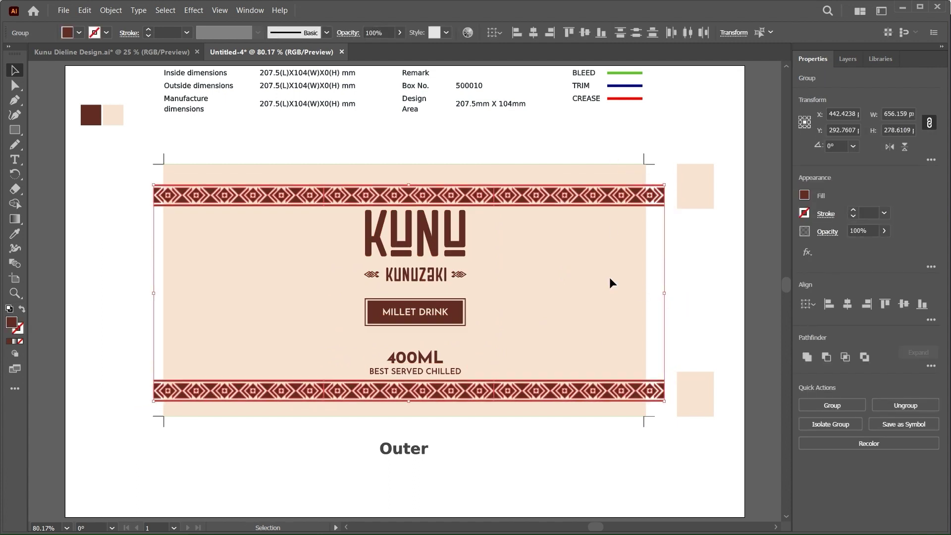
Move the top strip up and the bottom strip down onto the label edges
click(611, 283)
drag(602, 198, 601, 190)
drag(598, 395, 598, 401)
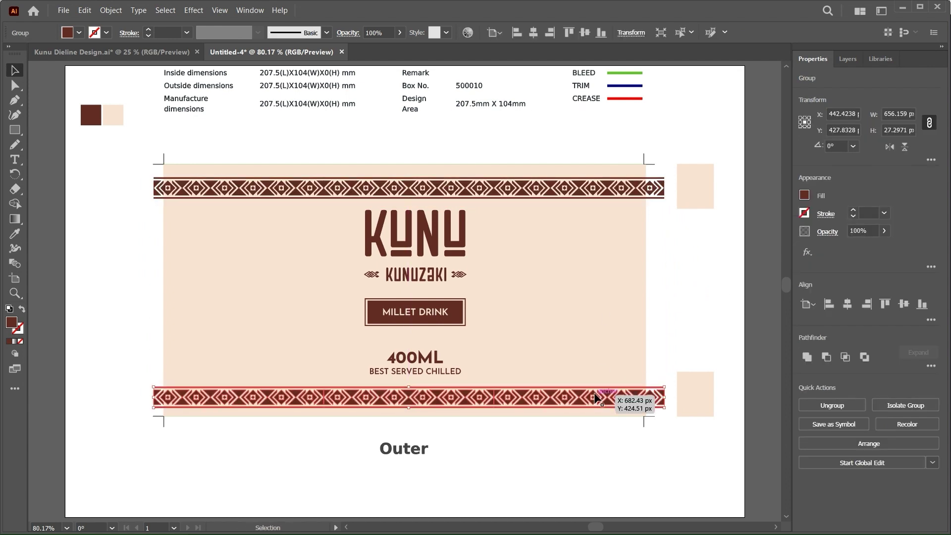
shift+click(564, 191)
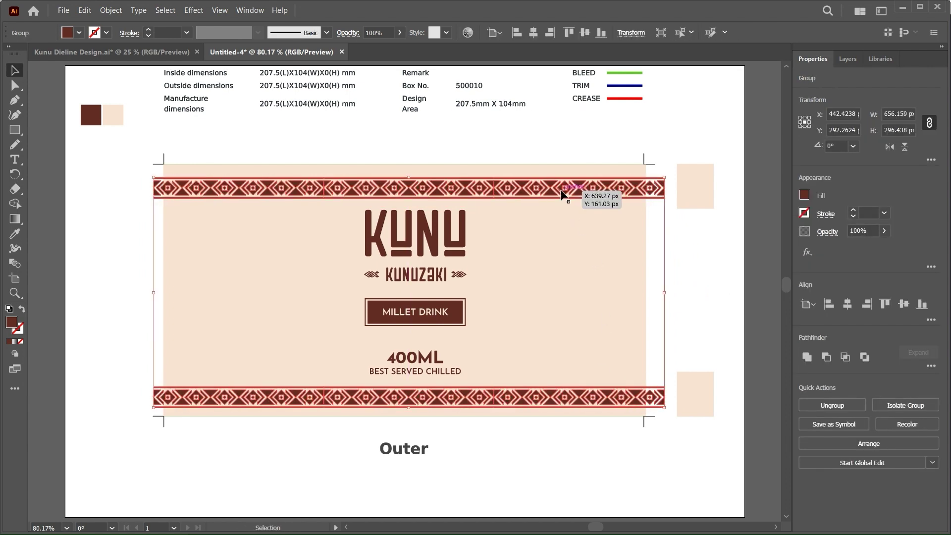
key(m)
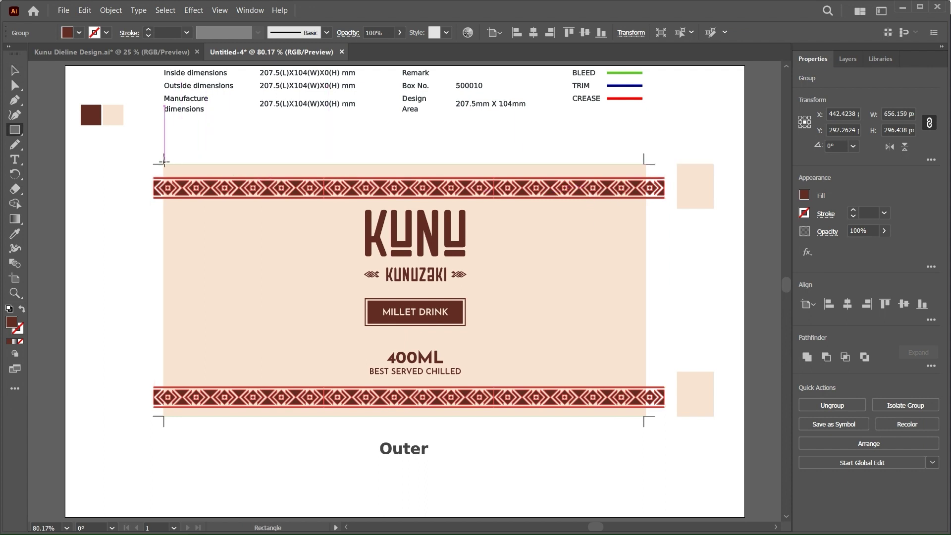
Draw a trim-area rectangle and make it a clipping mask (Ctrl+7) over the label artwork
drag(164, 165, 647, 408)
key(v)
key(ctrl+shift+bracketleft)
shift+click(654, 404)
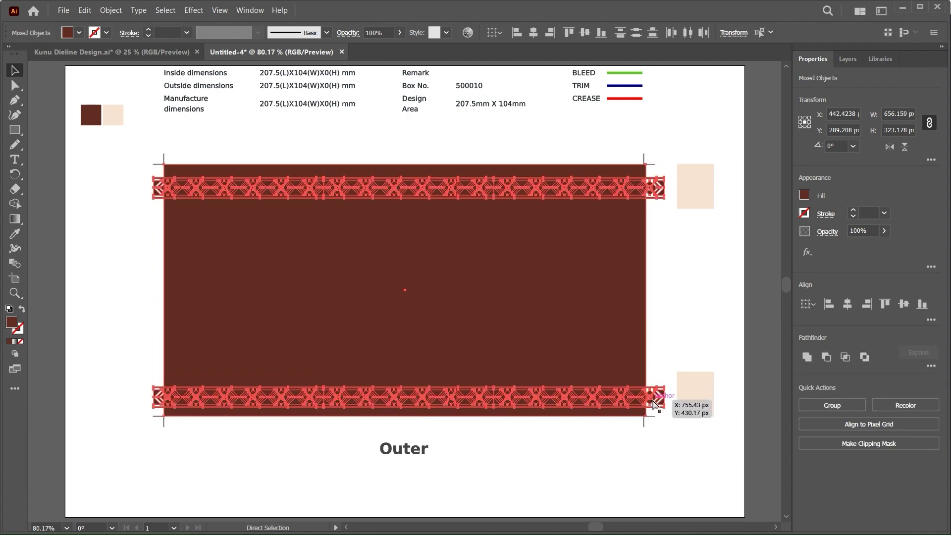
key(ctrl+7)
click(683, 239)
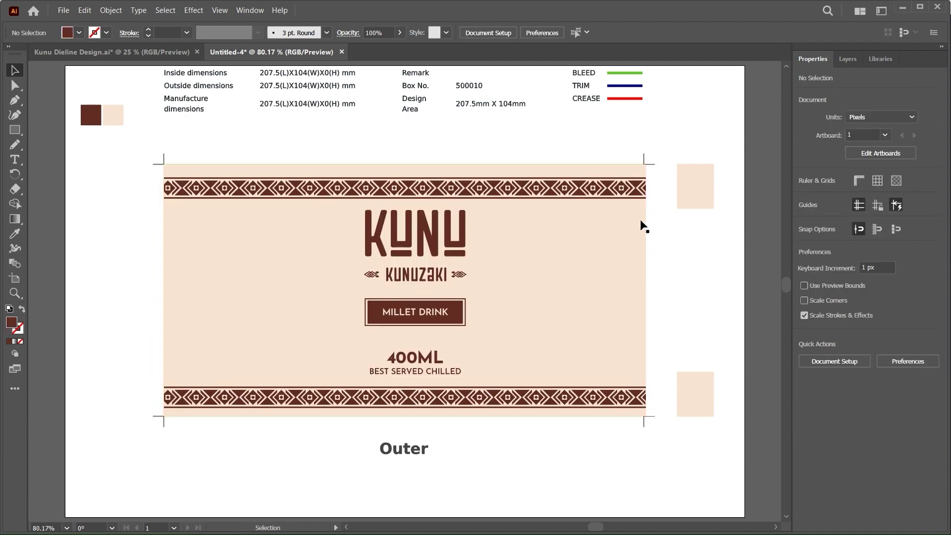
Move the Nutrition Facts panel onto the label and top-align it with the KUNU logo
key(ctrl+minus)
key(ctrl+minus)
scroll(519, 361, down, 5)
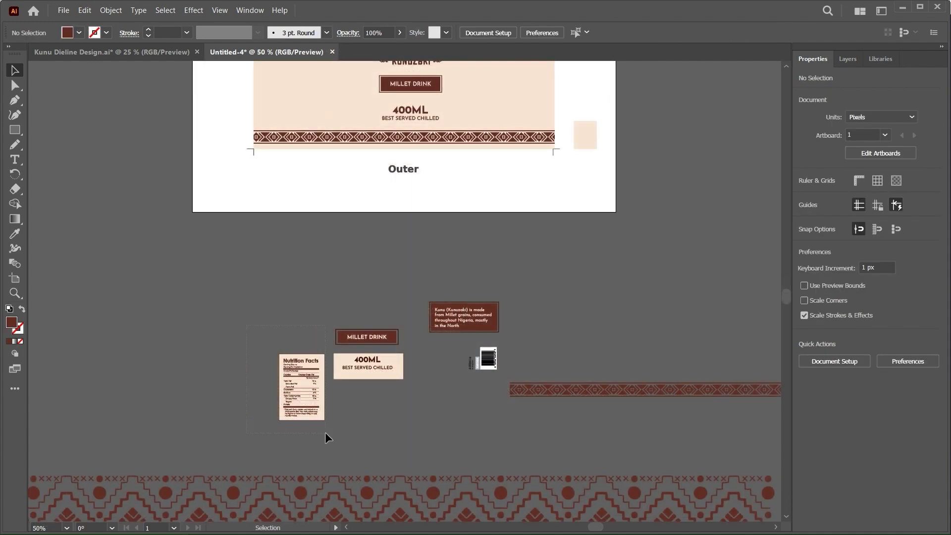
click(304, 405)
scroll(304, 404, up, 3)
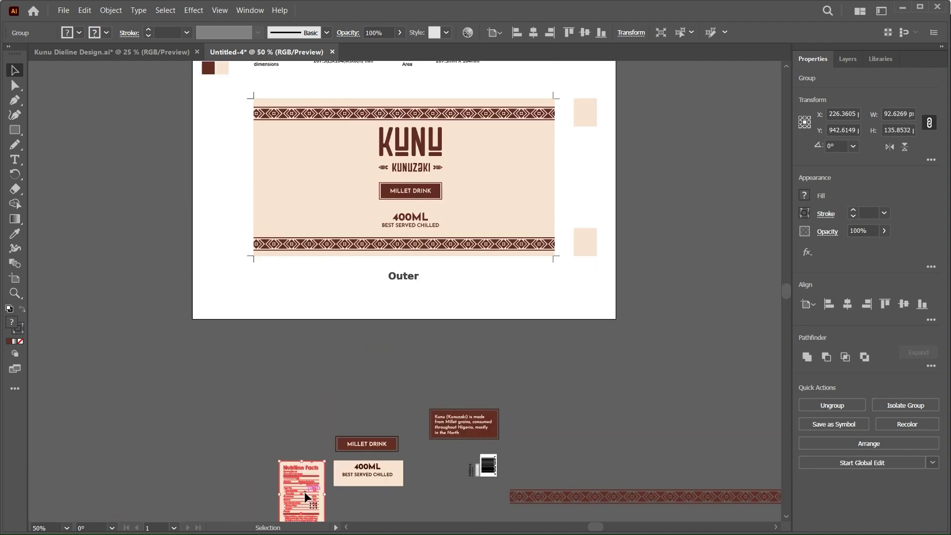
drag(305, 498, 295, 156)
key(ctrl+plus)
key(ctrl+plus)
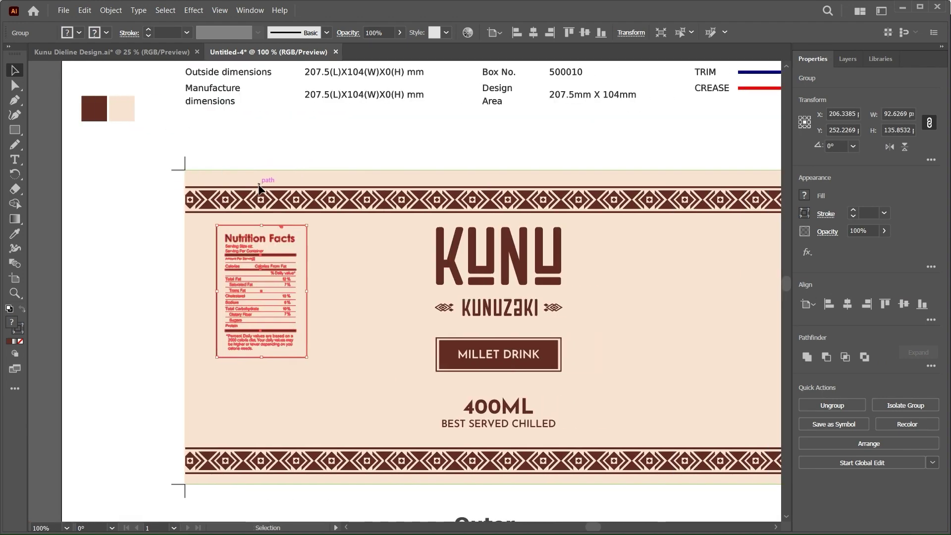
shift+click(443, 255)
click(564, 38)
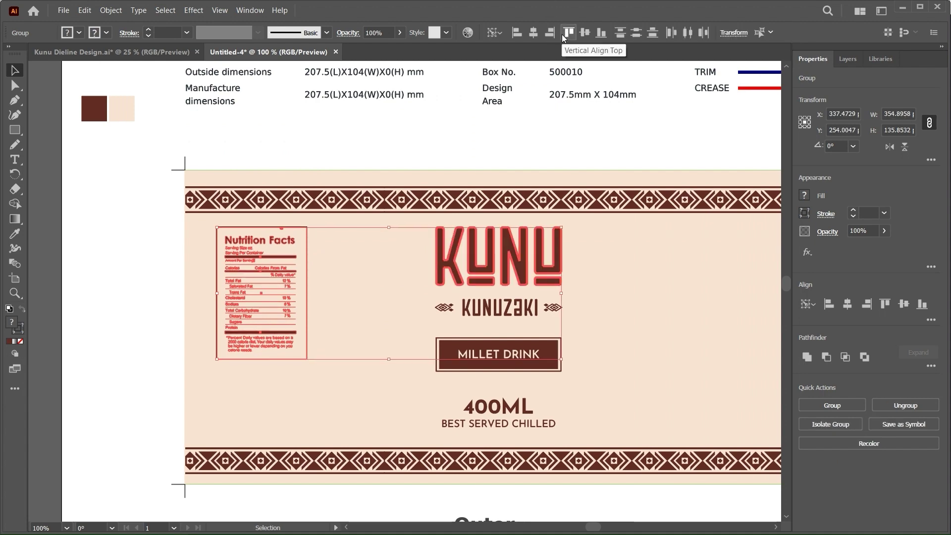
click(152, 262)
drag(257, 283, 278, 282)
Bring the Kunu description box onto the label and group its parts
key(ctrl+minus)
key(ctrl+minus)
click(349, 296)
scroll(350, 296, up, 2)
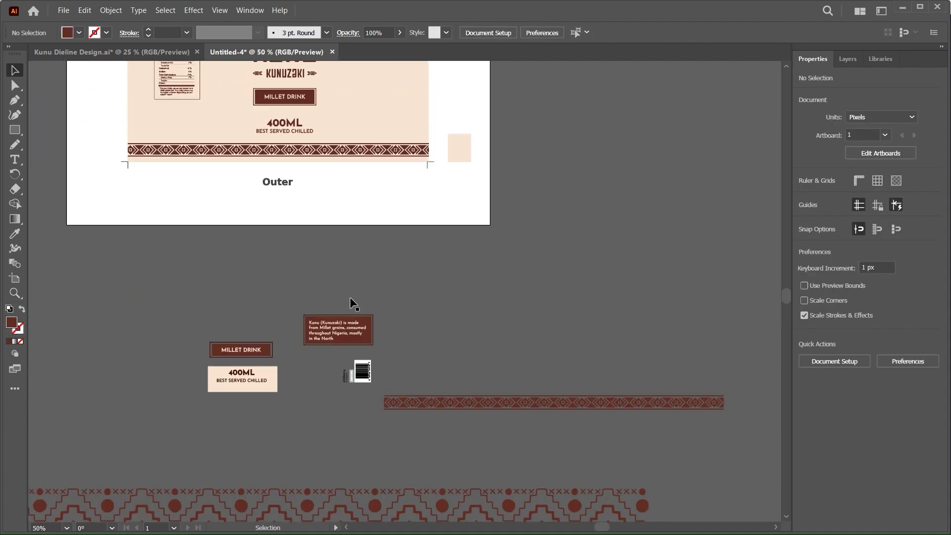
click(335, 341)
scroll(328, 345, up, 2)
drag(342, 399, 392, 162)
key(ctrl+plus)
key(ctrl+g)
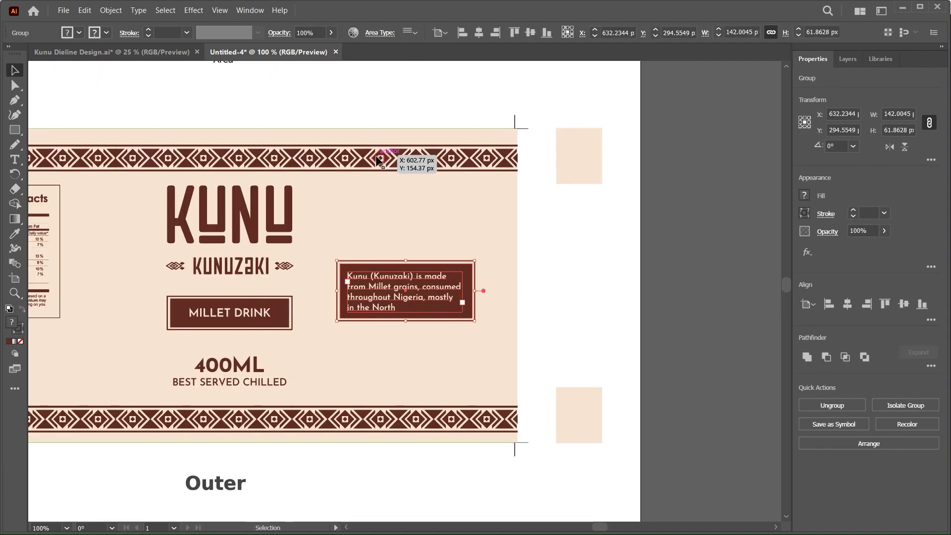
scroll(379, 159, left, 2)
click(462, 228)
Bottom-align the description group with Nutrition Facts, then nudge it slightly right
click(465, 278)
scroll(209, 294, left, 3)
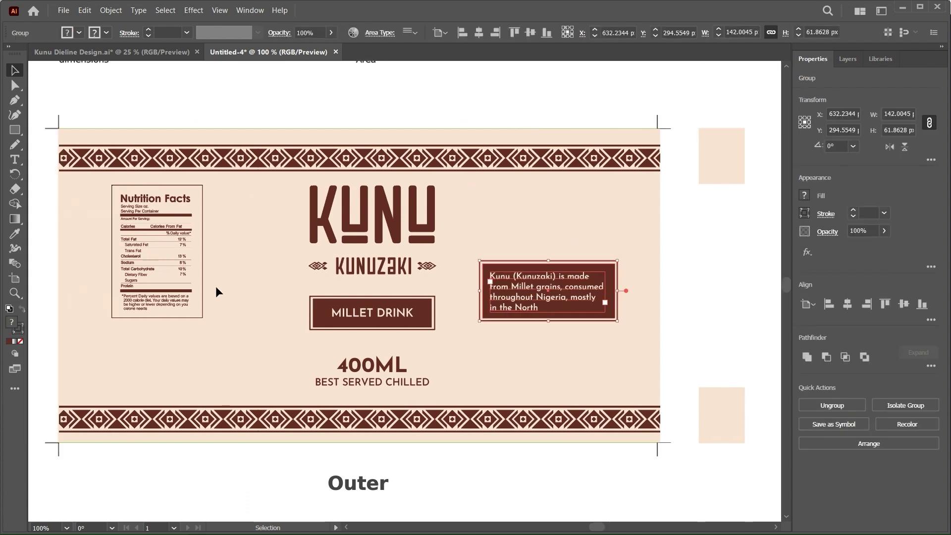
shift+click(188, 293)
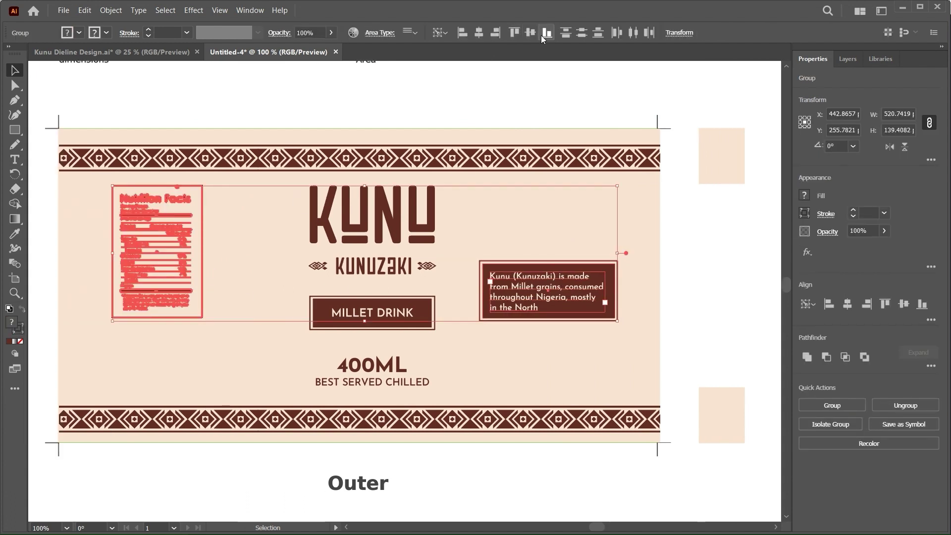
click(546, 33)
click(528, 341)
drag(547, 289, 553, 288)
click(557, 355)
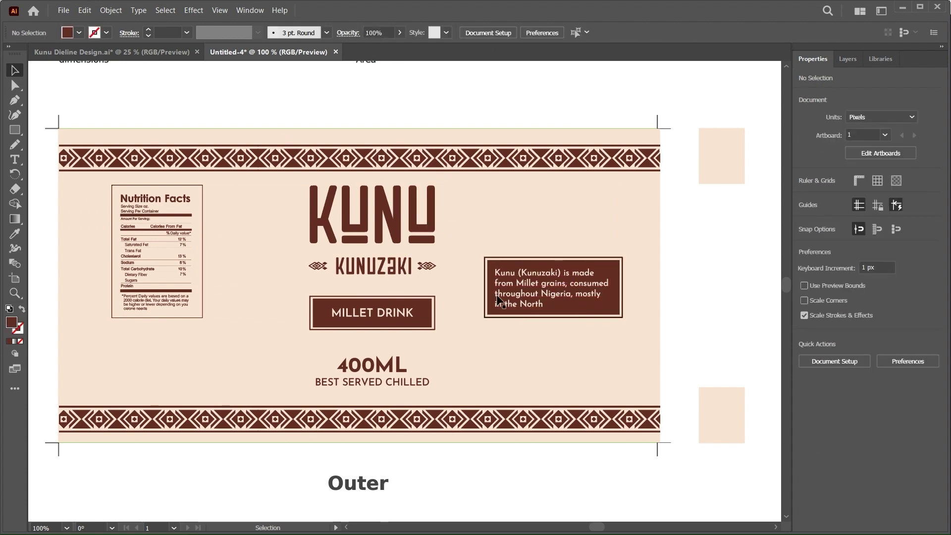
key(ctrl+minus)
key(ctrl+minus)
Place the large tribal pattern over the label's middle band at 10% opacity
scroll(509, 308, down, 10)
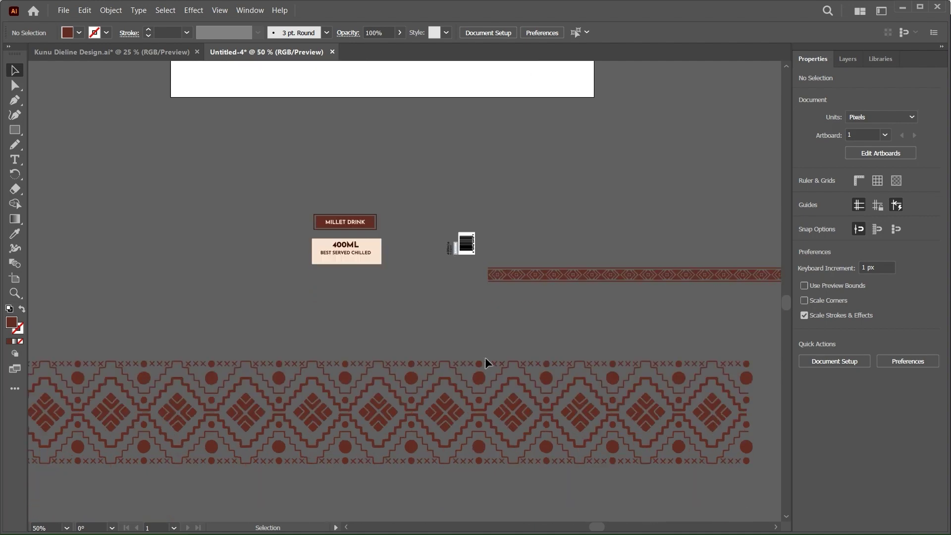
click(463, 400)
scroll(462, 401, up, 1)
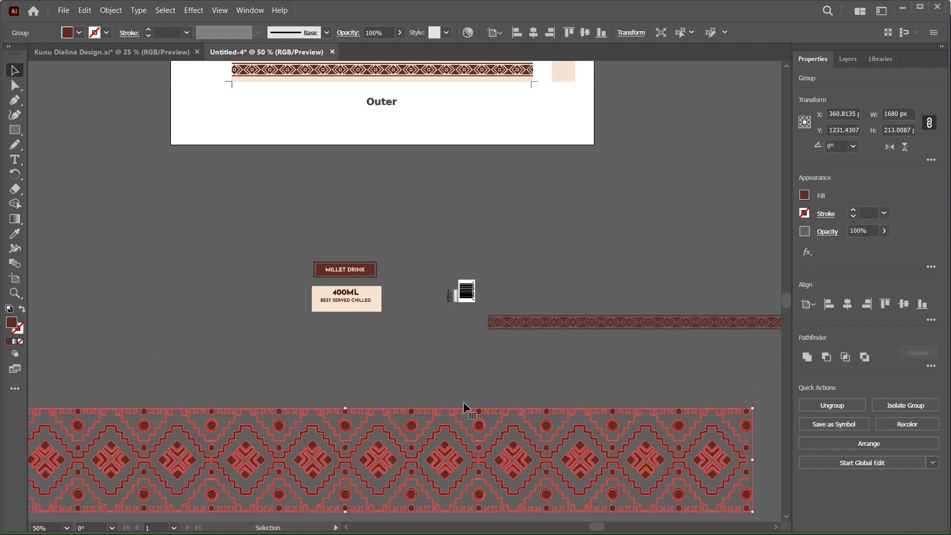
drag(463, 402, 516, 165)
scroll(518, 208, up, 4)
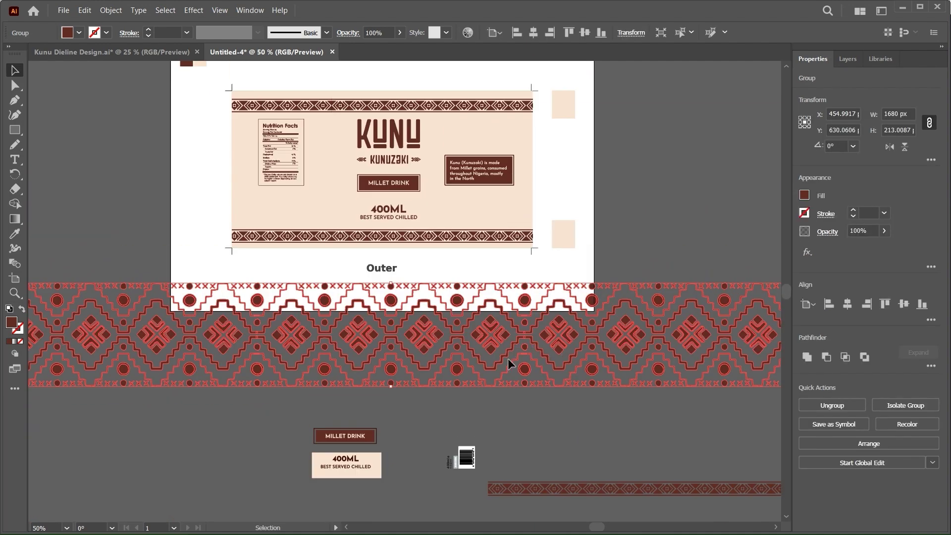
drag(537, 292, 550, 128)
key(ctrl+=)
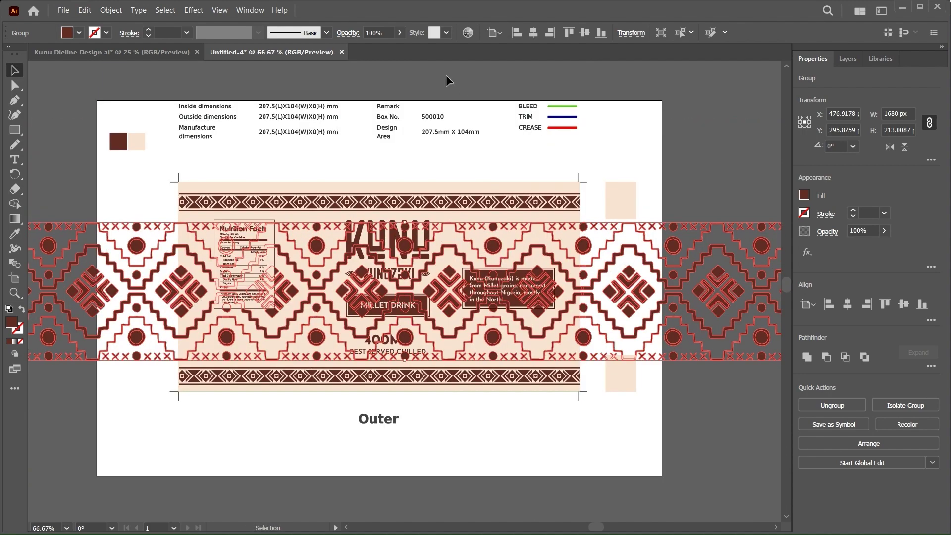
text(10)
key(Return)
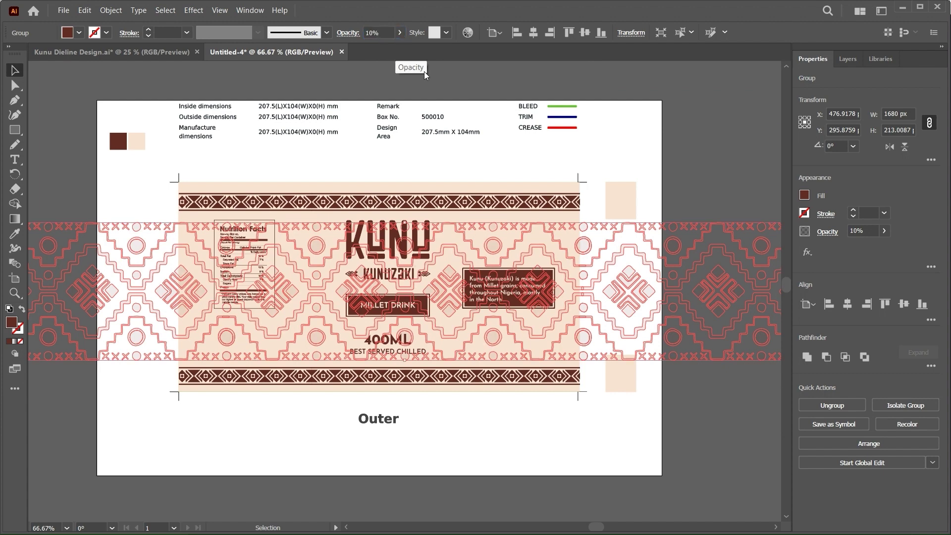
Draw a rectangle over the middle band and clip the faded pattern to it with Ctrl+7
click(558, 83)
key(ctrl+=)
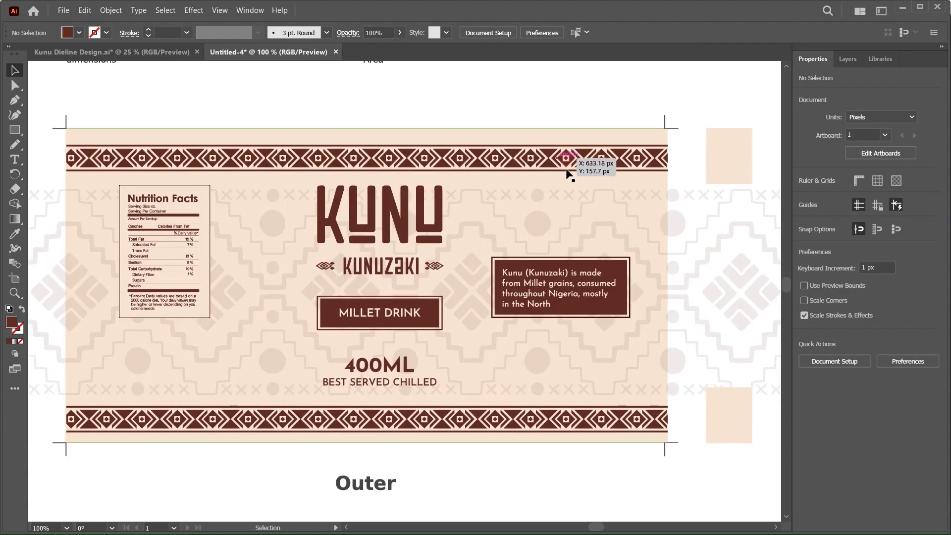
click(538, 220)
key(m)
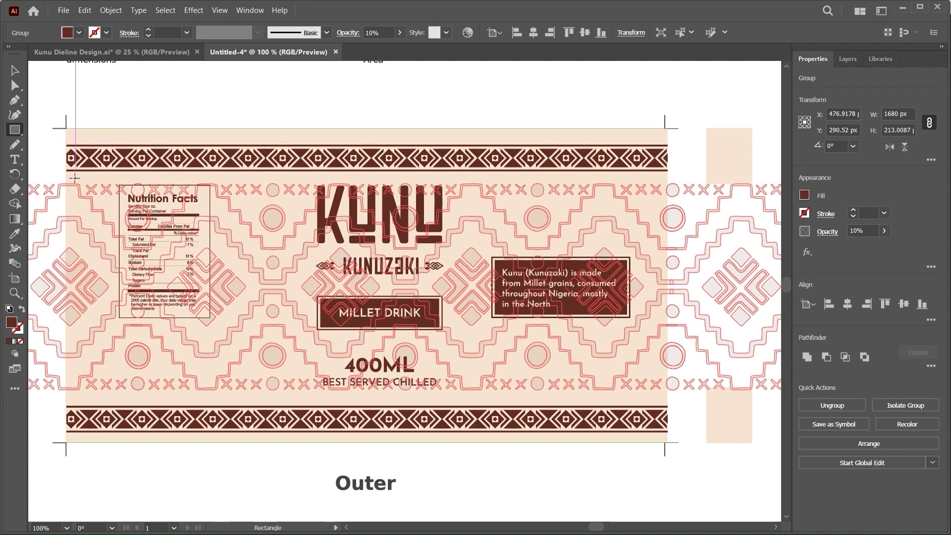
drag(66, 179, 668, 394)
key(v)
shift+click(715, 289)
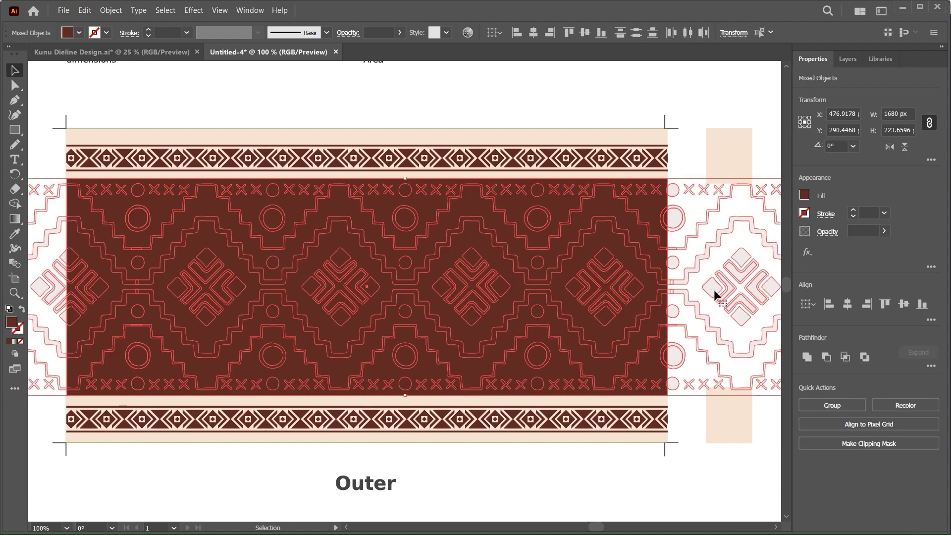
key(ctrl+7)
key(ctrl+shift+a)
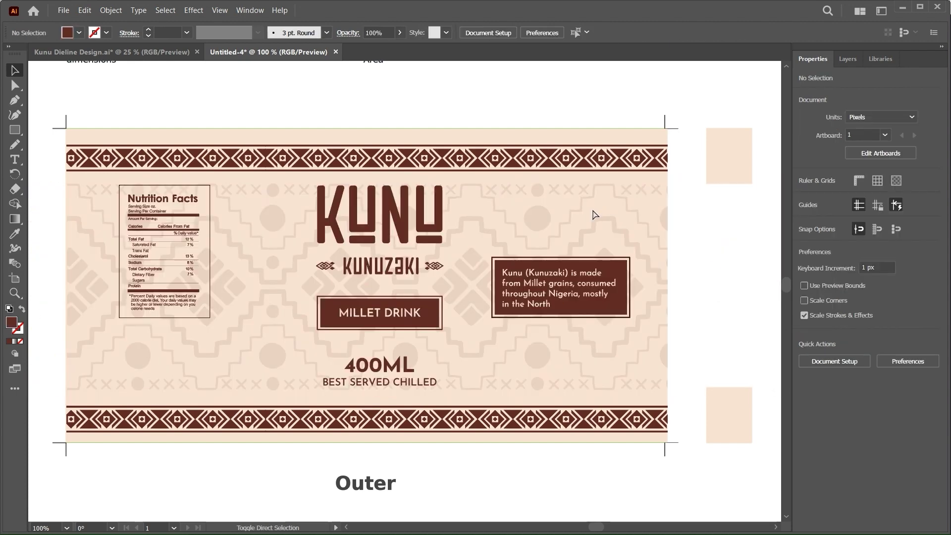
click(539, 219)
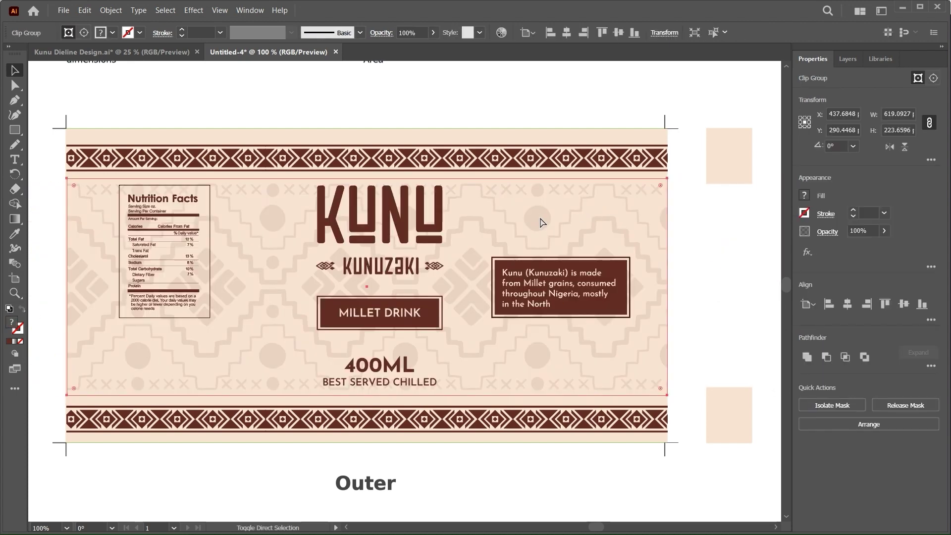
click(502, 94)
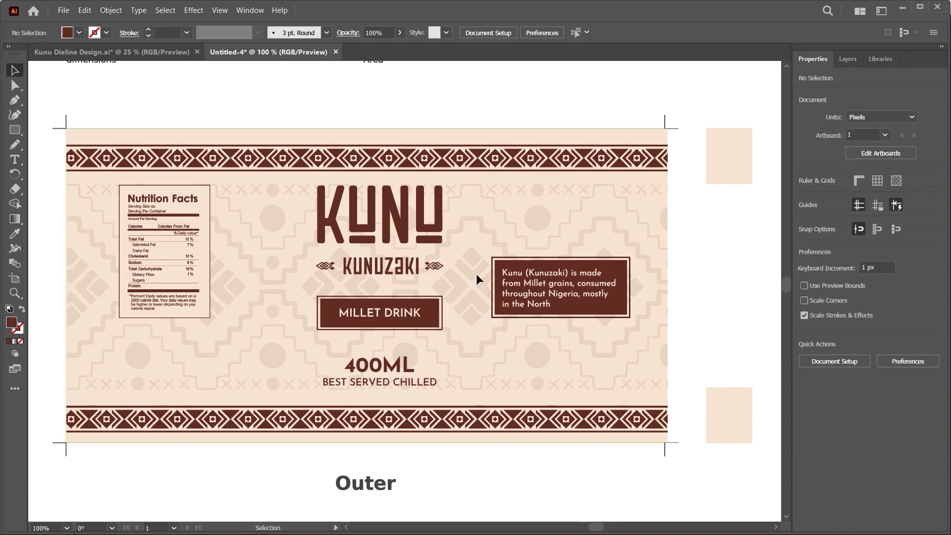
Add a rectangle filled with the peach background colour behind the 400ML and BEST SERVED CHILLED text
click(382, 373)
key(m)
drag(321, 359, 440, 395)
key(i)
click(473, 399)
key(a)
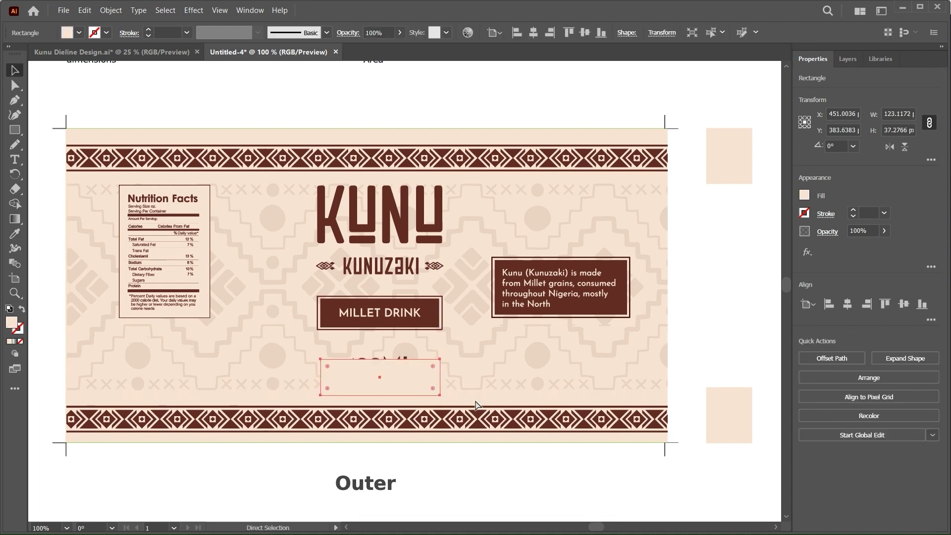
key(ctrl+shift+bracketleft)
key(v)
key(ctrl+equal)
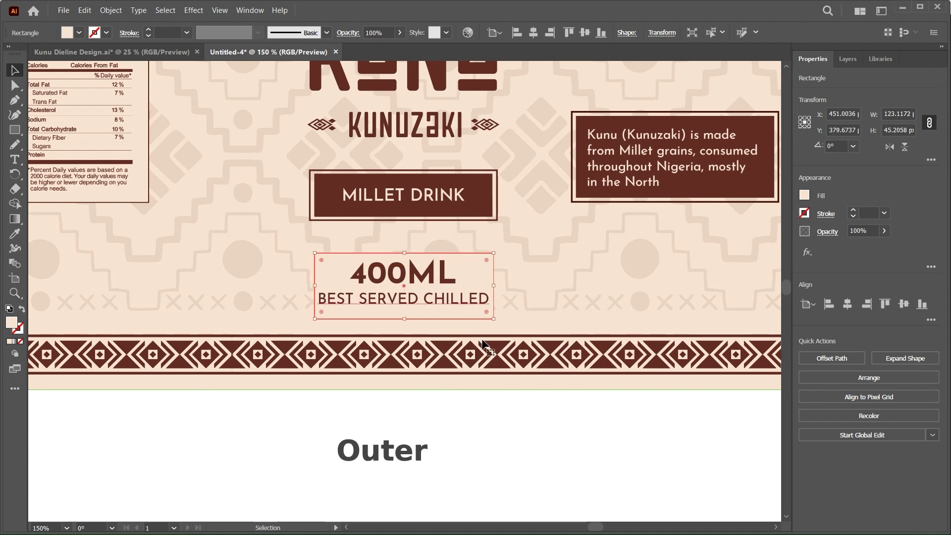
click(532, 450)
key(ctrl+minus)
key(ctrl+minus)
key(ctrl+minus)
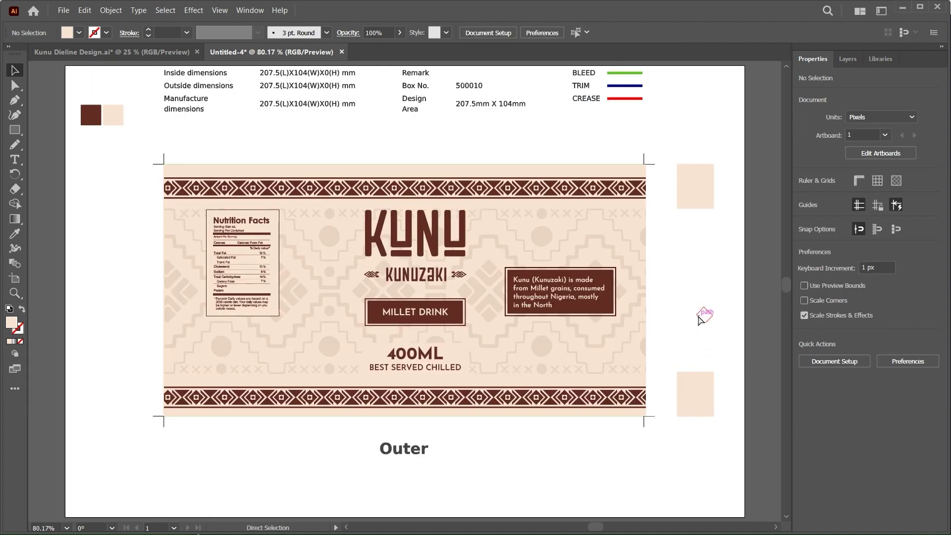
scroll(697, 315, down, 5)
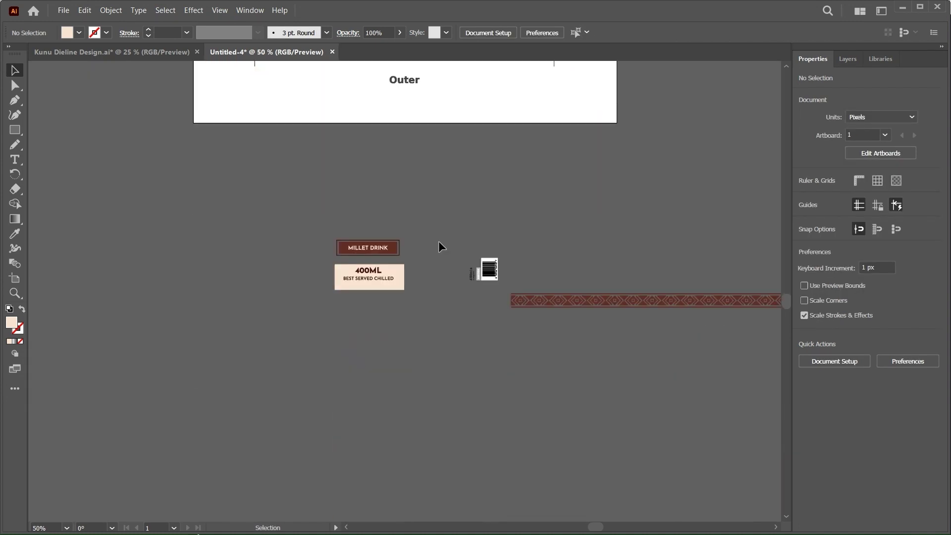
Drag the barcode onto the label below the description box and right-align the two
click(489, 270)
scroll(510, 284, up, 2)
scroll(491, 362, up, 1)
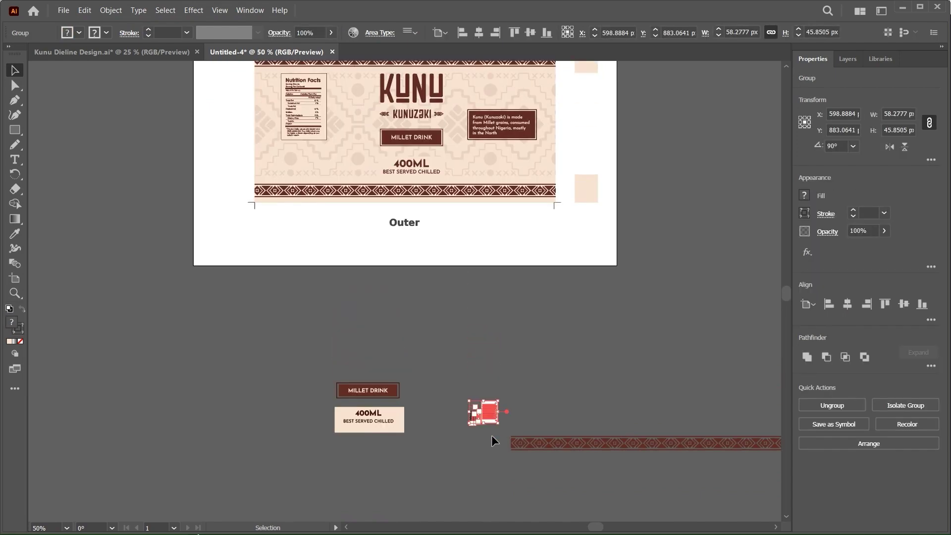
drag(488, 417, 514, 166)
key(ctrl+equal)
key(ctrl+equal)
key(ctrl+equal)
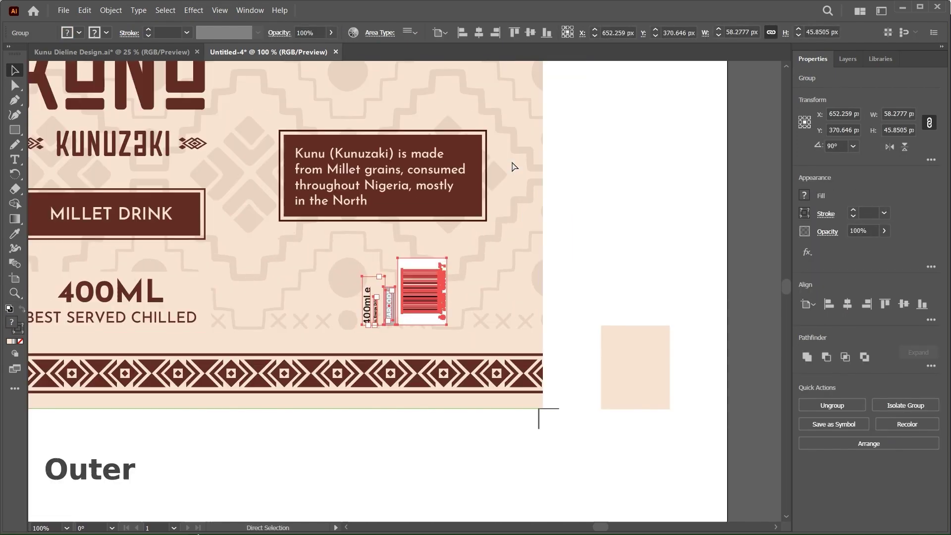
shift+click(449, 196)
click(496, 33)
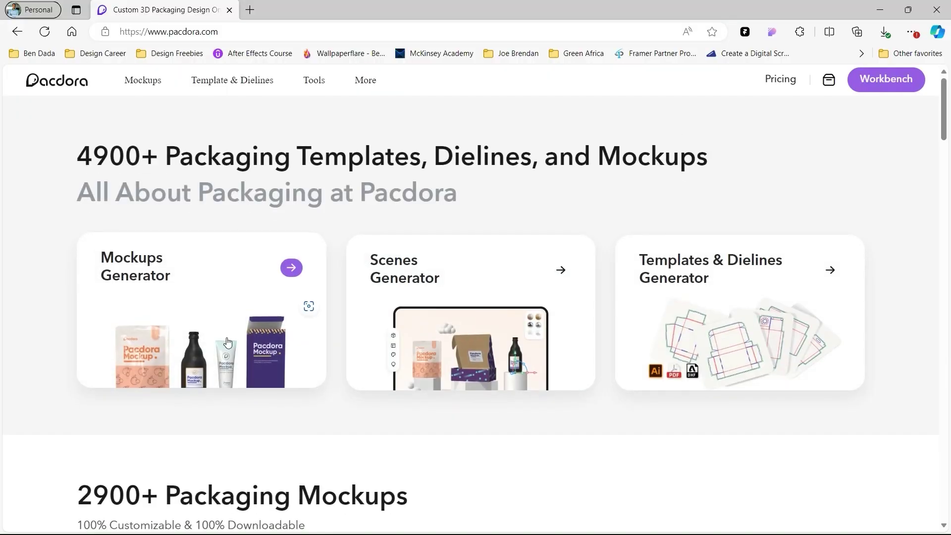
From Can Mockups, open the Cans Aluminum Bottles Tin Mockup 500010 editor and orbit the can
scroll(228, 342, down, 8)
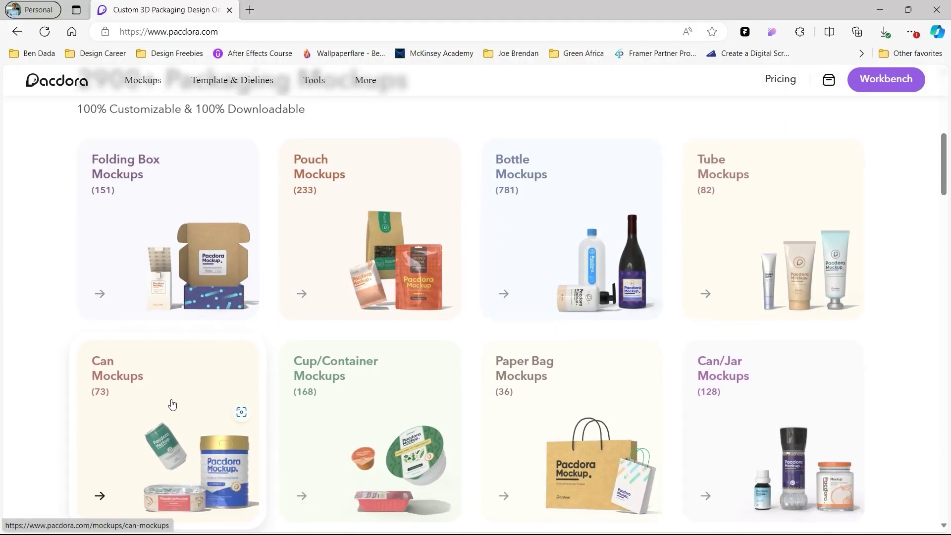
click(171, 404)
scroll(333, 352, down, 2)
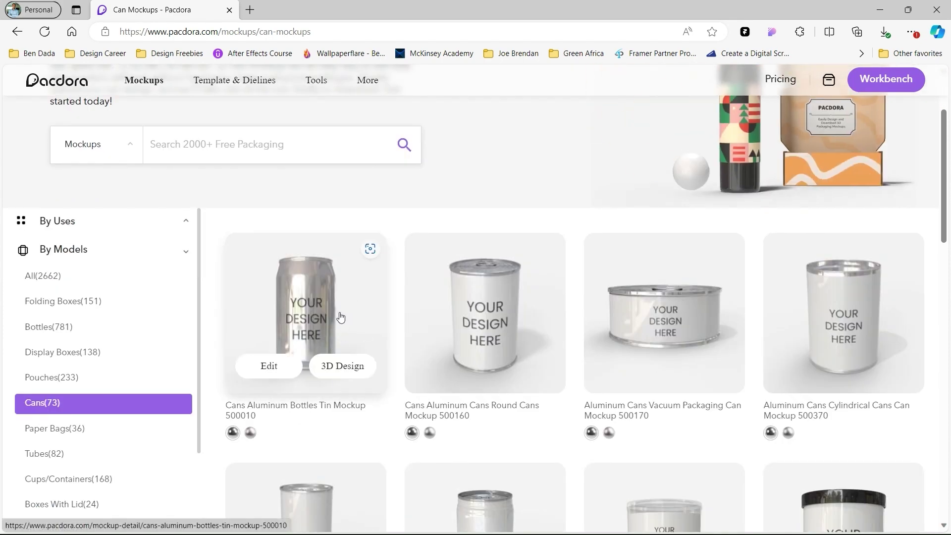
click(317, 322)
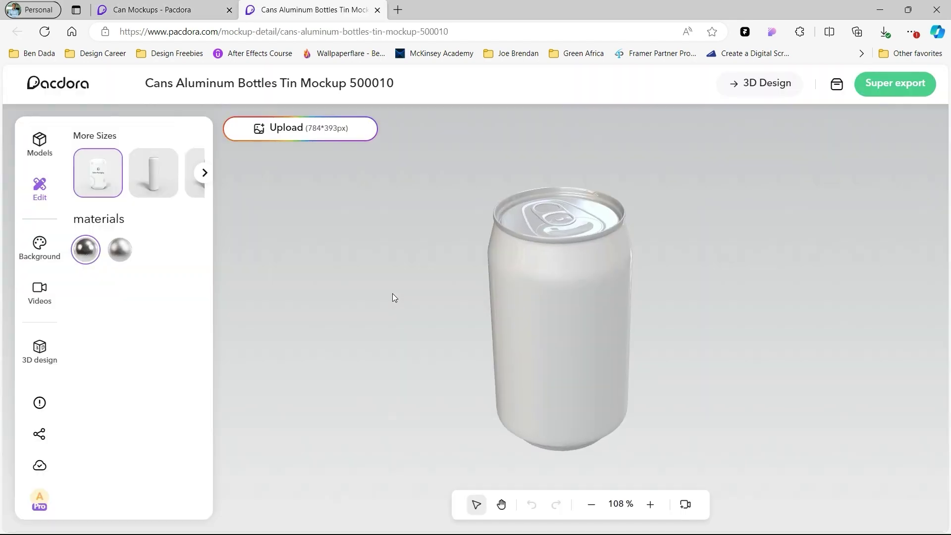
drag(679, 246, 552, 333)
drag(590, 270, 550, 276)
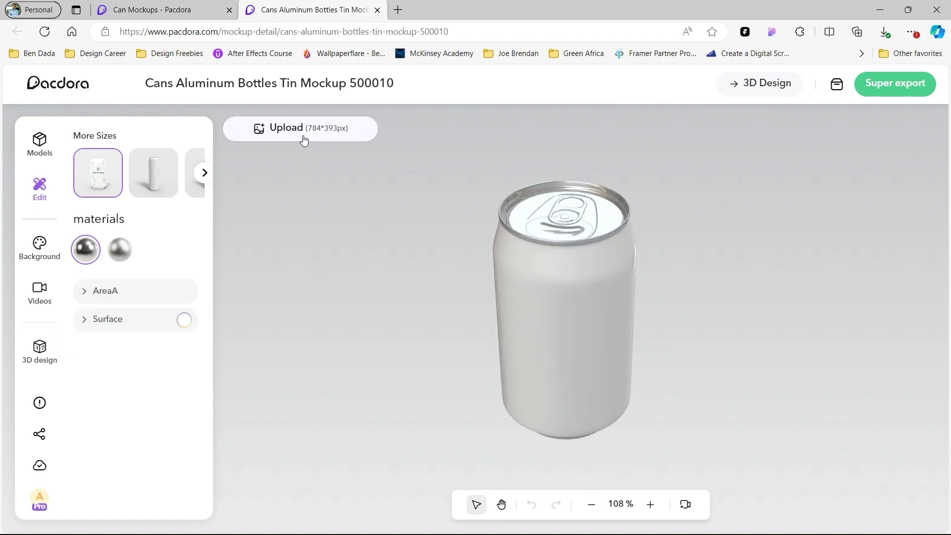
Upload the Kunu Export(Final) label file onto the 3D can
click(304, 129)
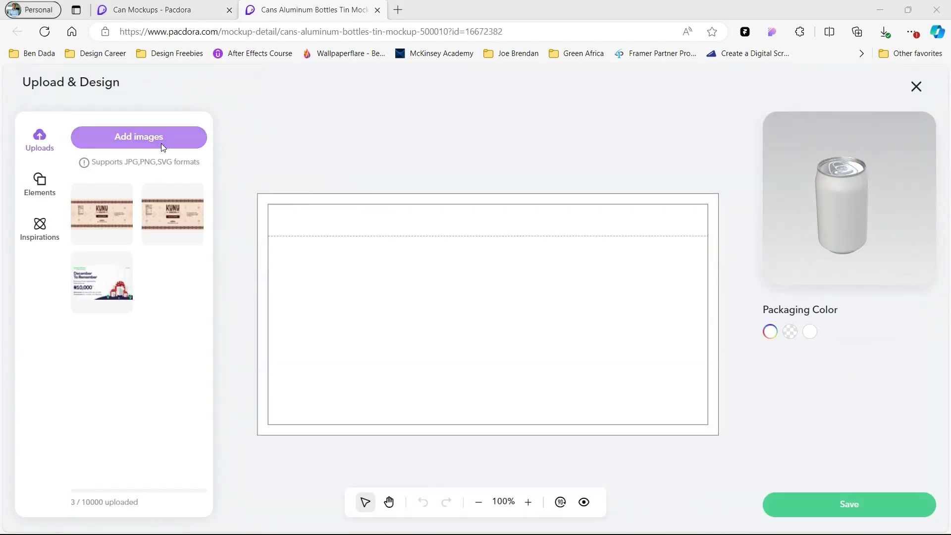
click(162, 145)
double_click(366, 180)
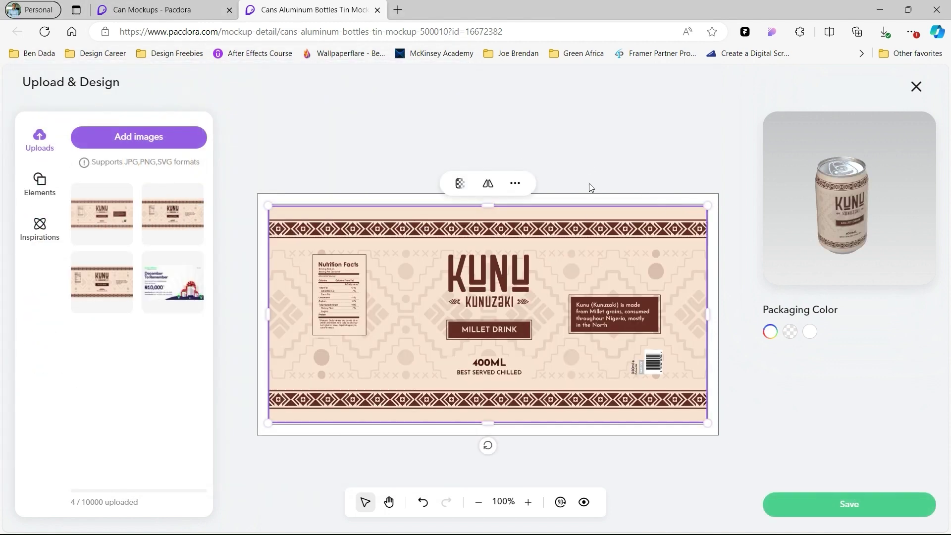
click(652, 161)
Set the packaging colour to the label's beige #ecd4c4, copied from Illustrator
click(770, 332)
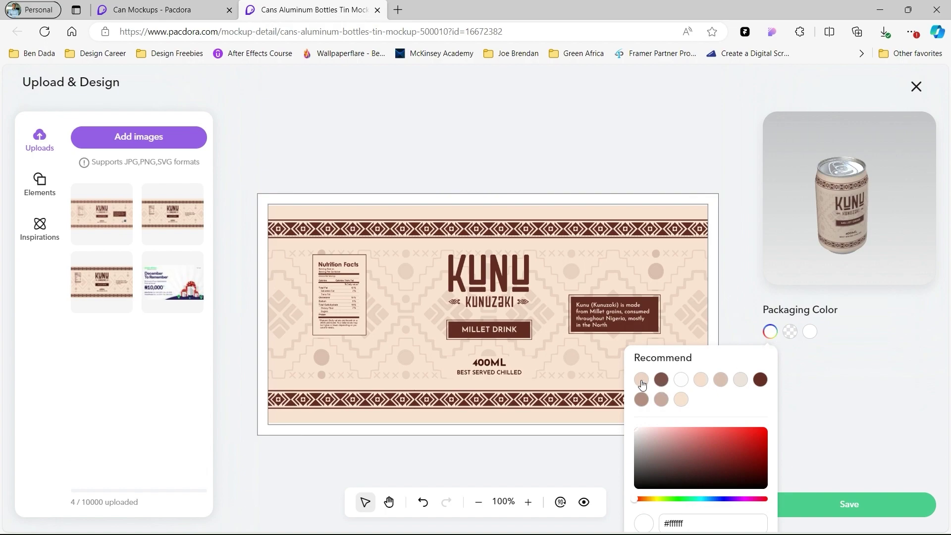
key(alt+Tab)
key(Tab)
key(Tab)
key(Tab)
key(Tab)
key(Tab)
key(Tab)
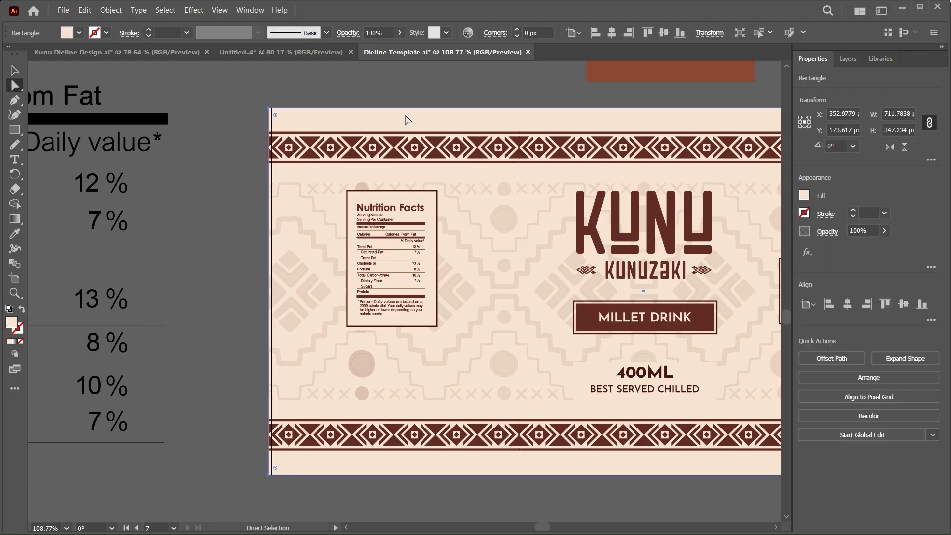
double_click(12, 325)
key(ctrl+c)
key(Escape)
key(alt+Tab)
key(ctrl+v)
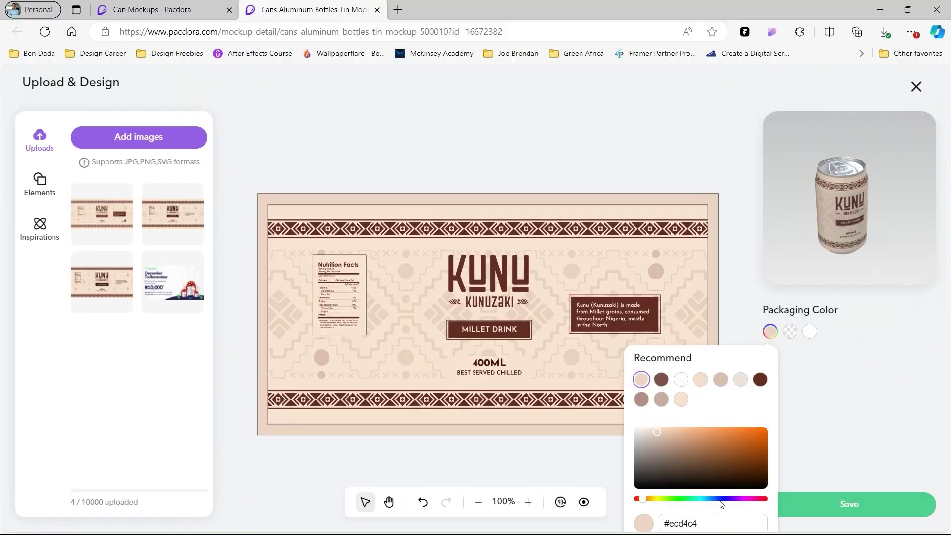
key(Return)
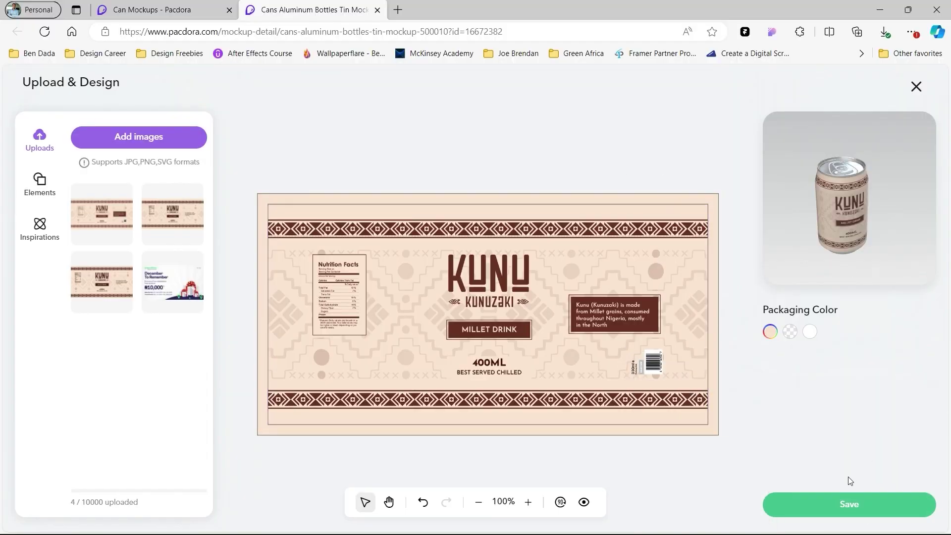
click(835, 512)
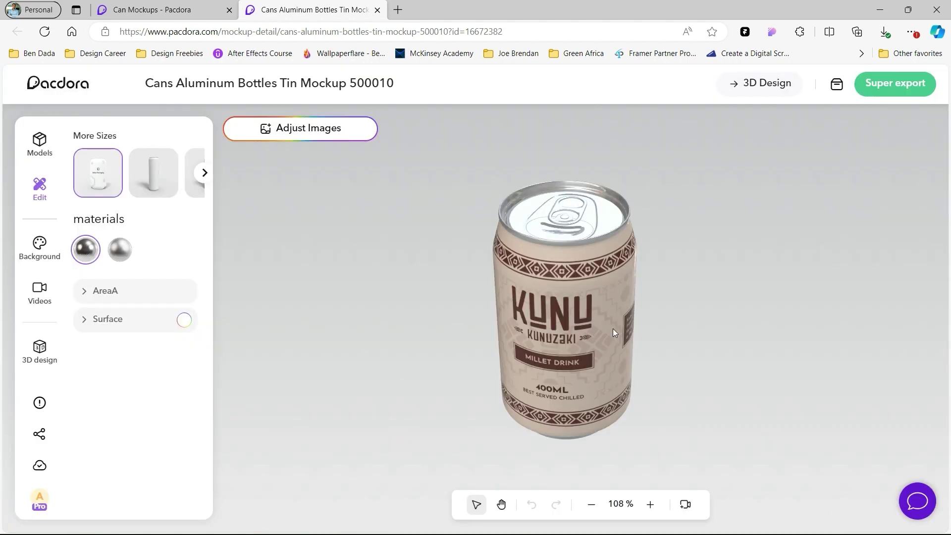
drag(616, 328, 478, 271)
drag(605, 284, 518, 113)
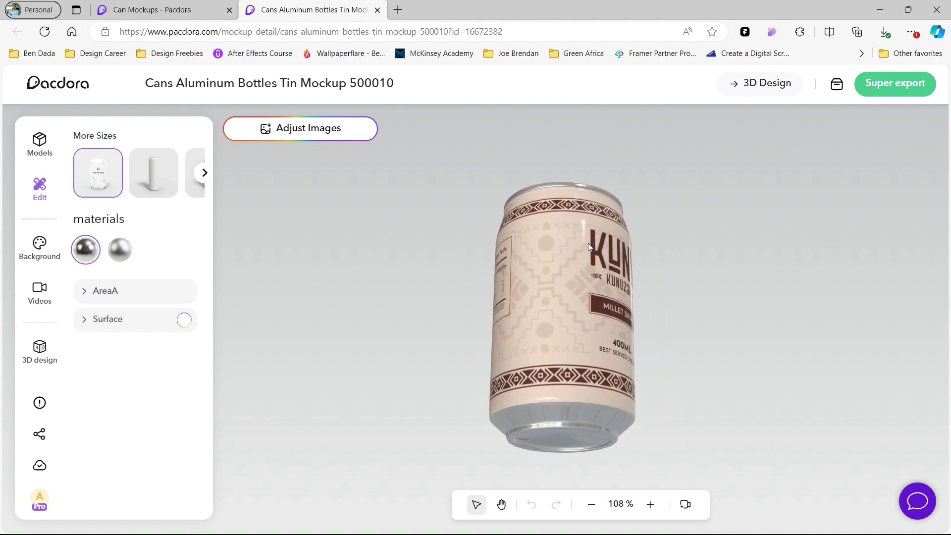
drag(589, 247, 813, 359)
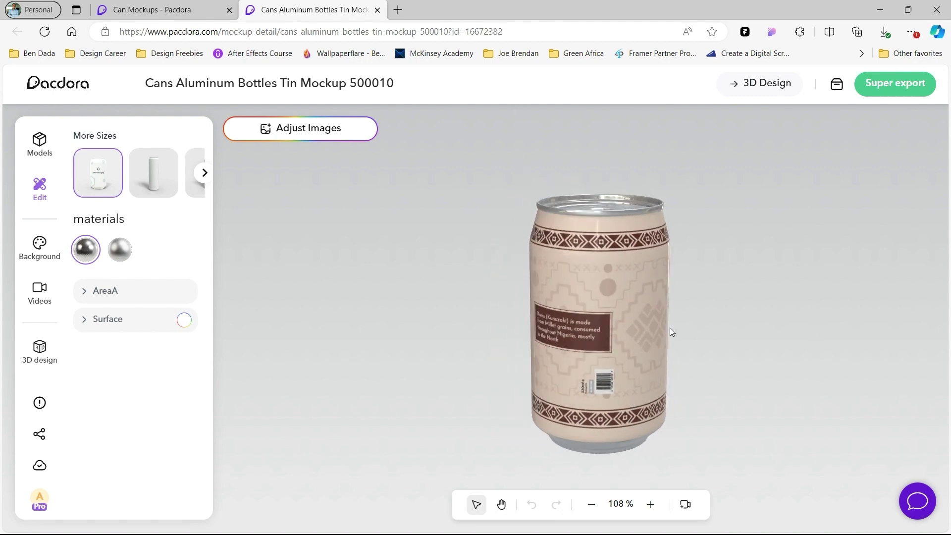
drag(672, 332, 875, 343)
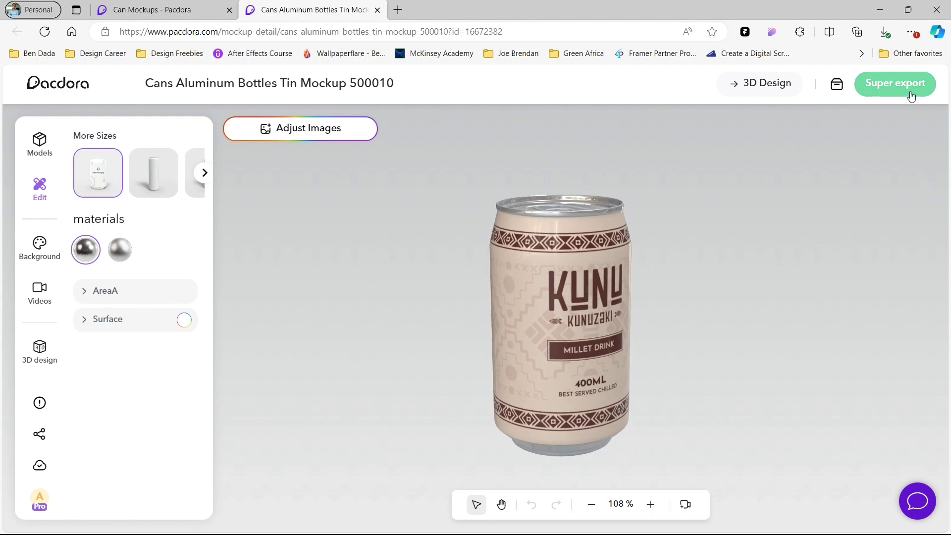
Download the can mockup as a 4K JPG at Fast speed from Super export
click(911, 96)
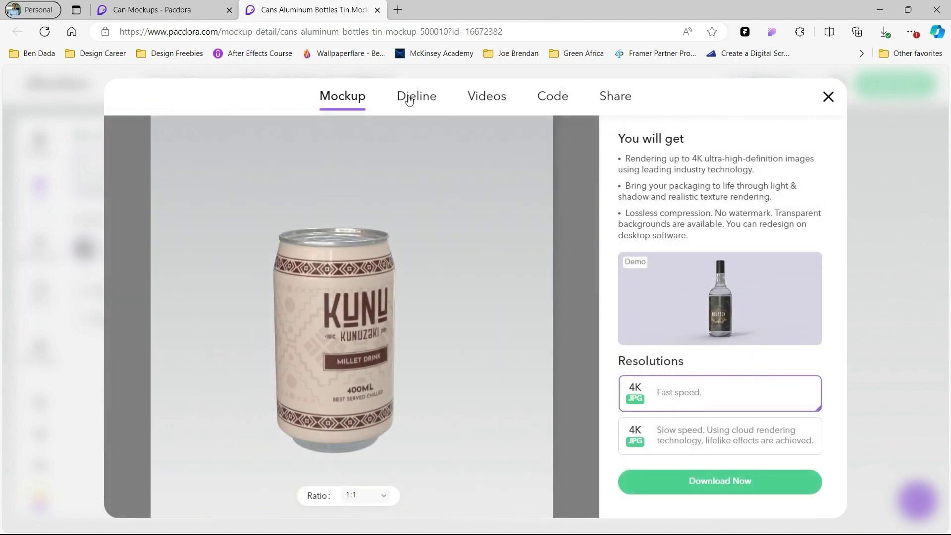
click(409, 100)
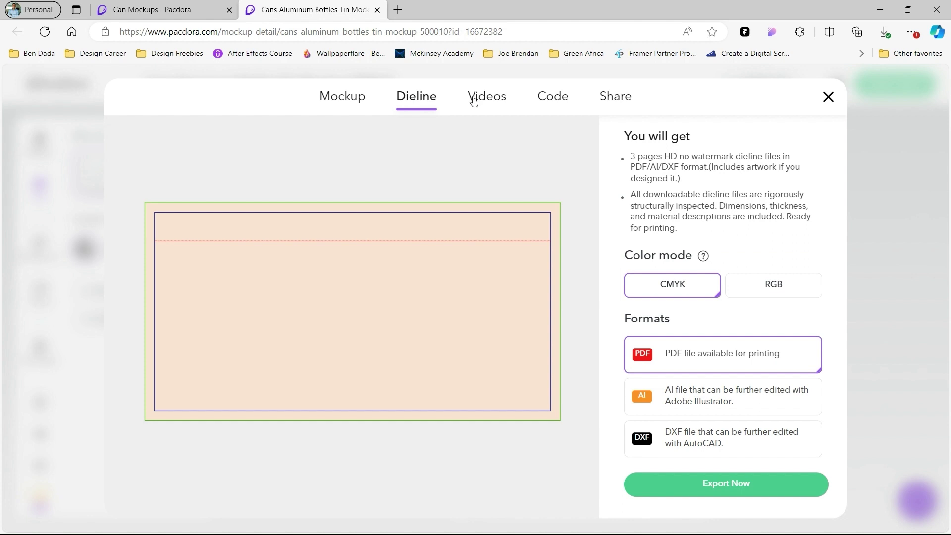
click(325, 97)
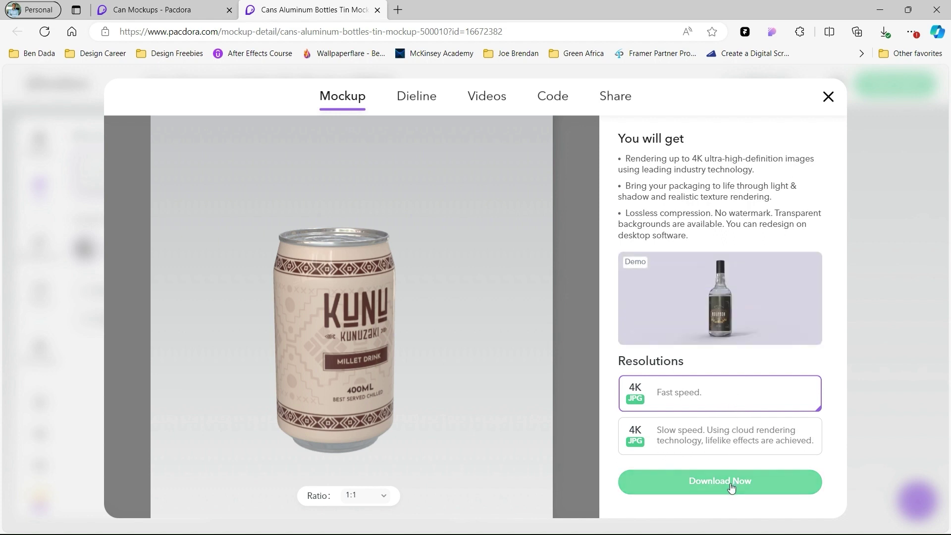
click(731, 487)
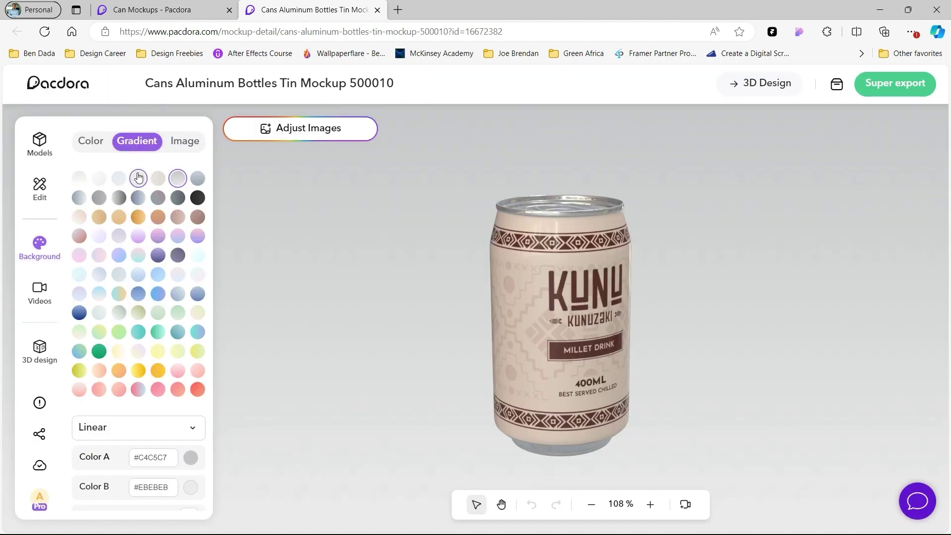
After trying gradients, set a solid pale pinkish-grey #e3d5d5 background and reopen Super export
click(138, 237)
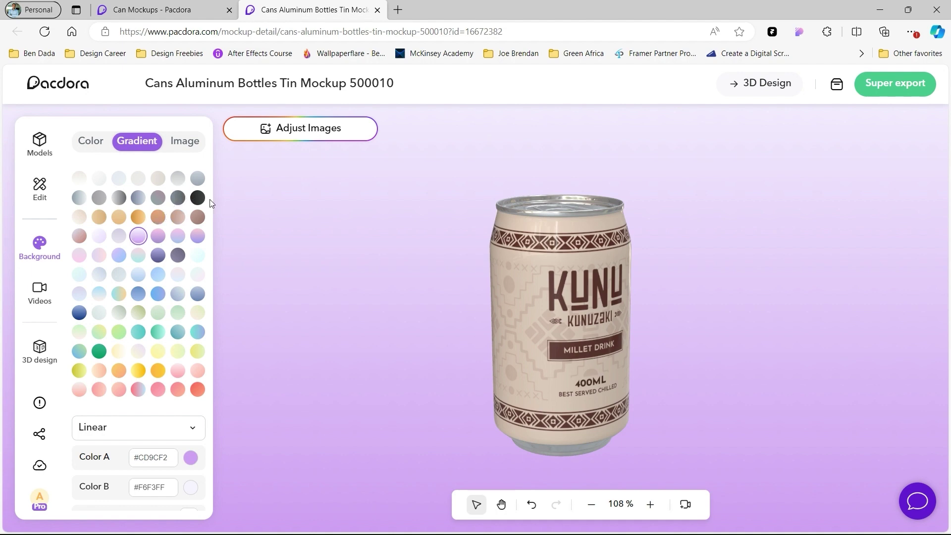
click(198, 218)
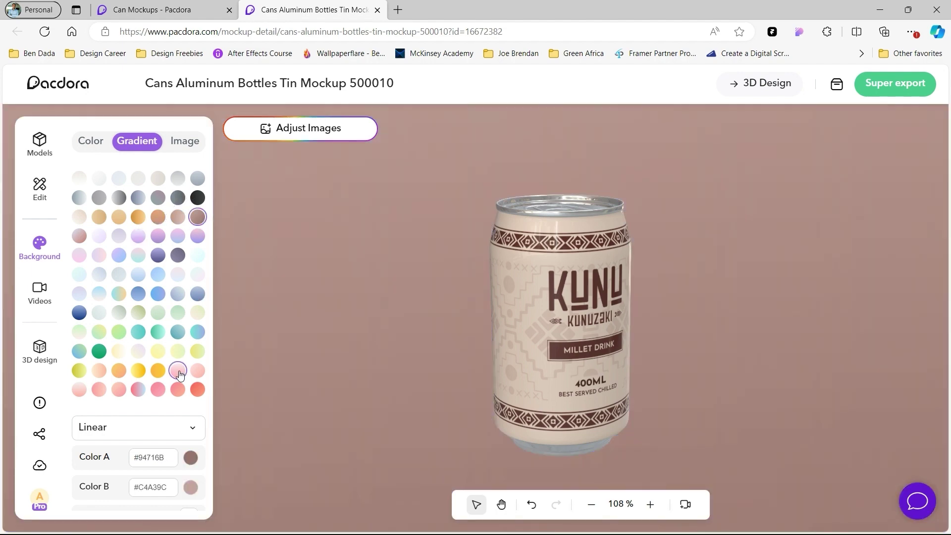
click(99, 143)
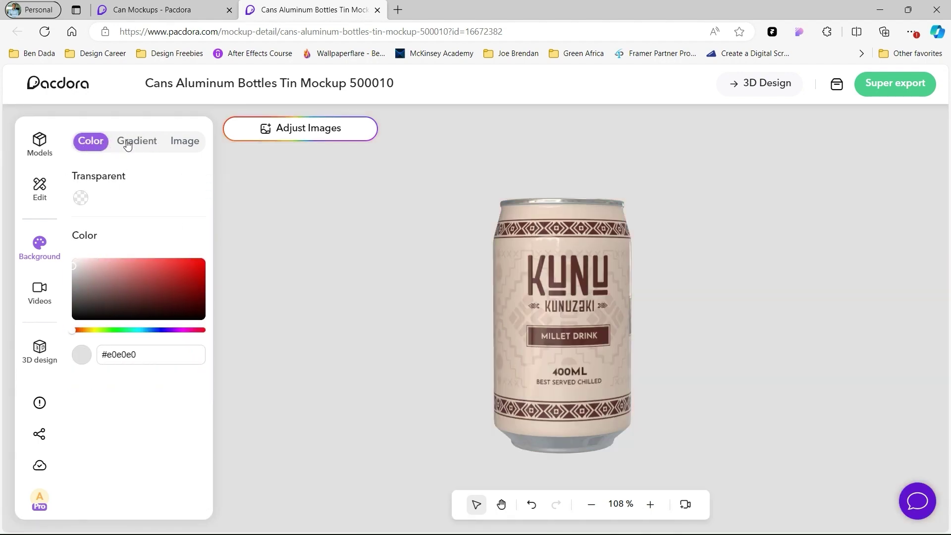
click(129, 144)
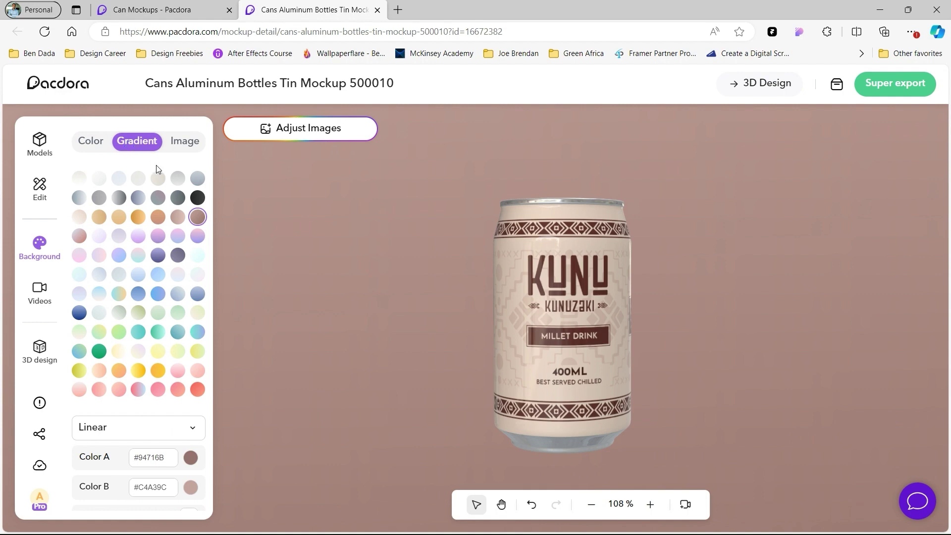
click(99, 143)
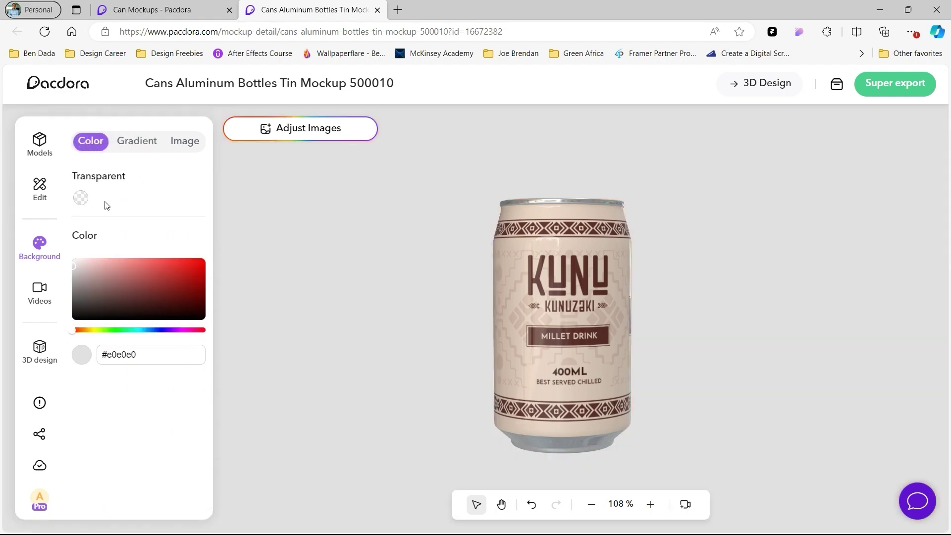
click(117, 298)
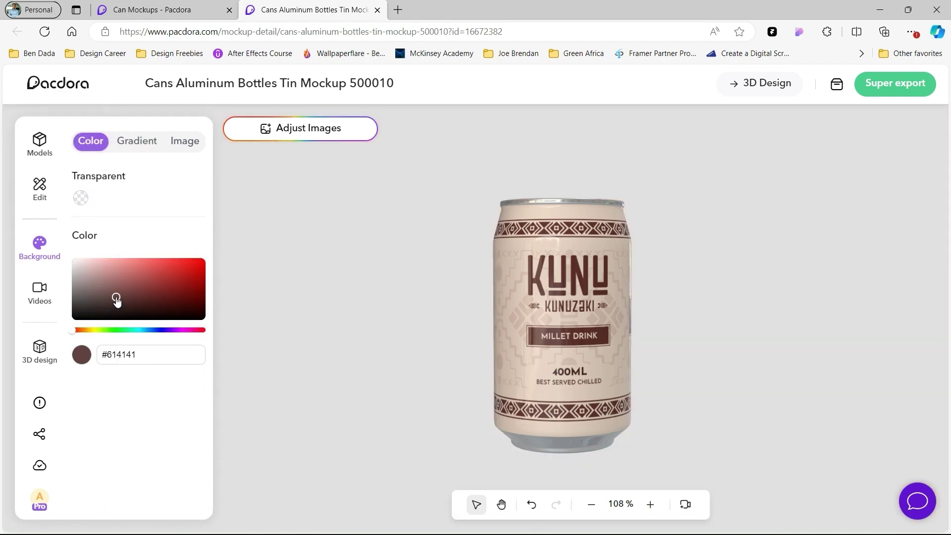
drag(117, 300, 83, 274)
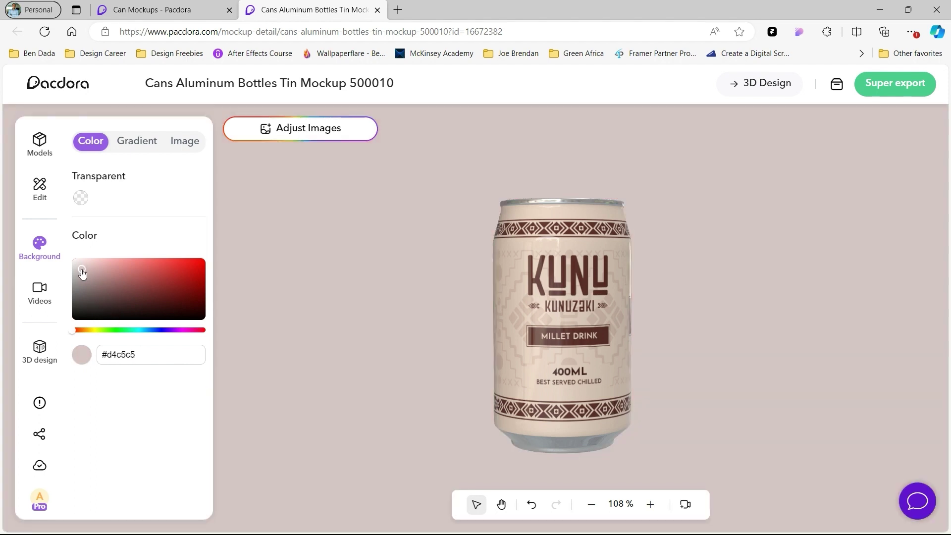
drag(83, 274, 81, 269)
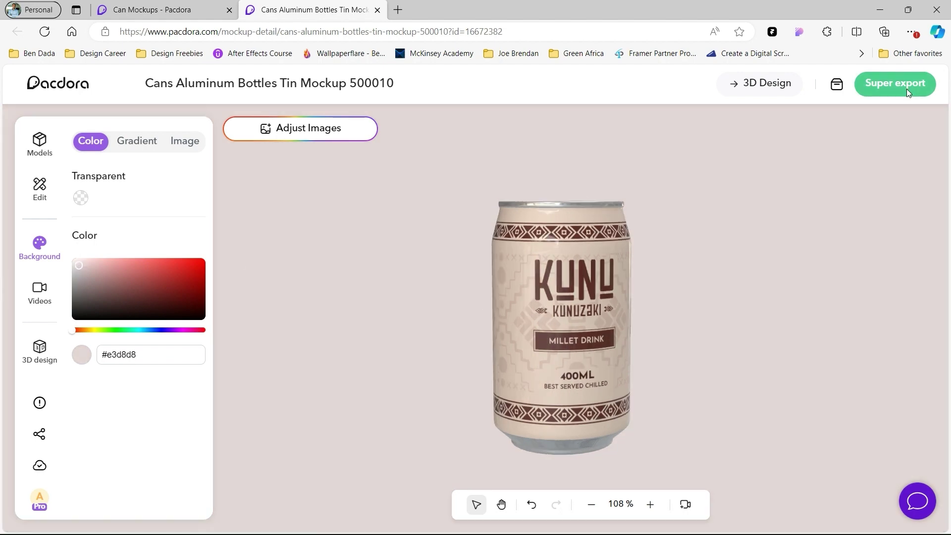
click(908, 92)
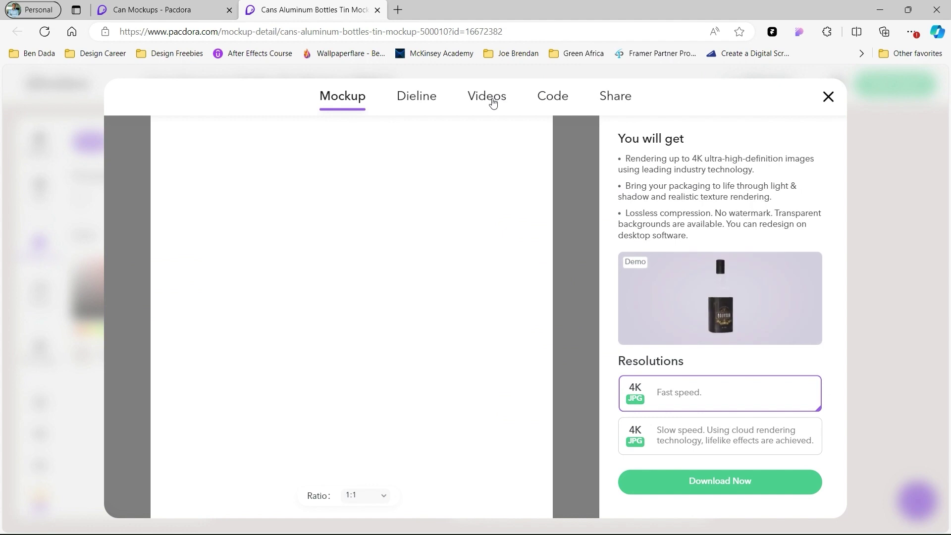
Export an 8-second animated MP4 video of the can and check its progress in the task list
click(493, 102)
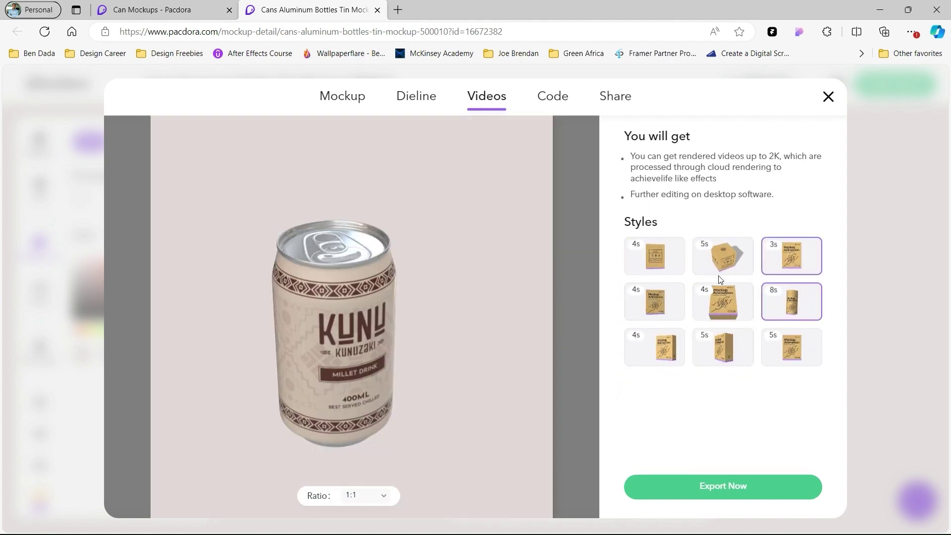
mouse_move(788, 320)
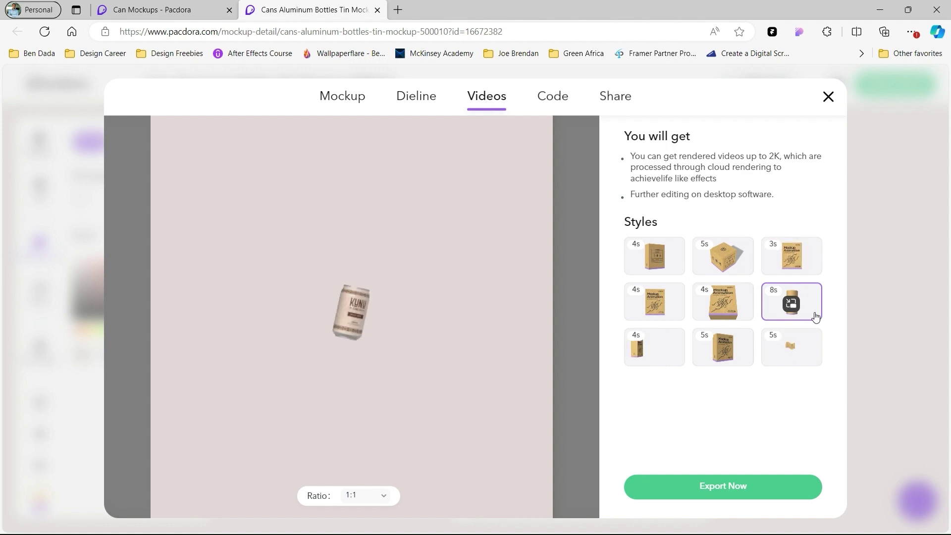
click(815, 315)
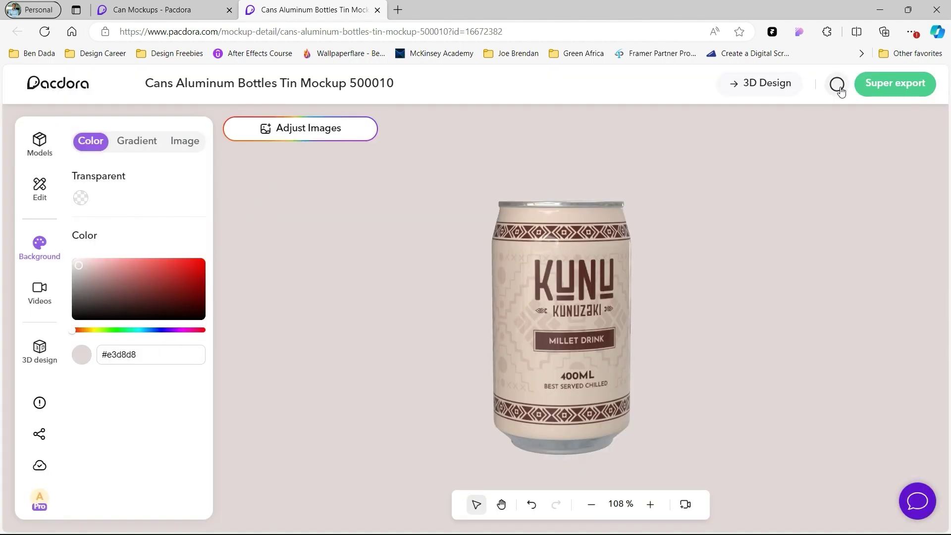
mouse_move(837, 85)
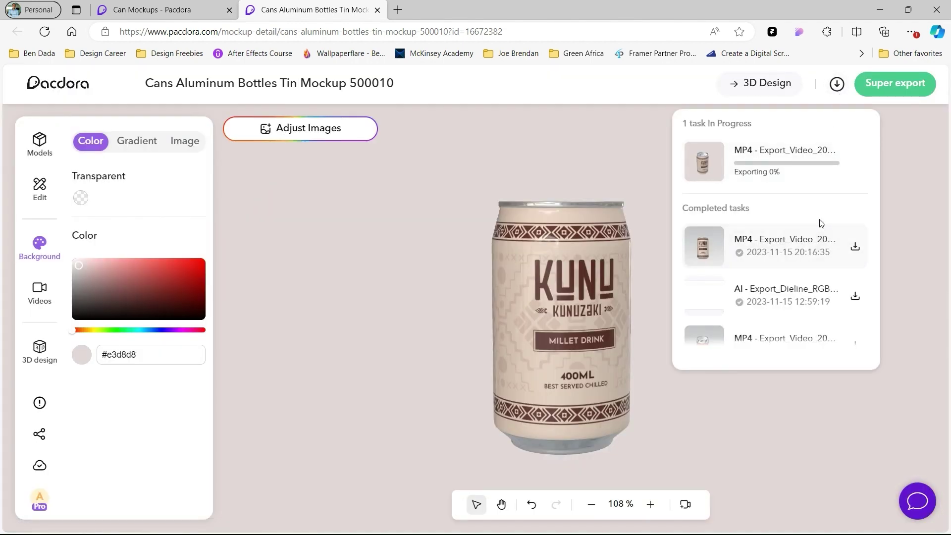
scroll(796, 312, down, 3)
scroll(796, 312, up, 3)
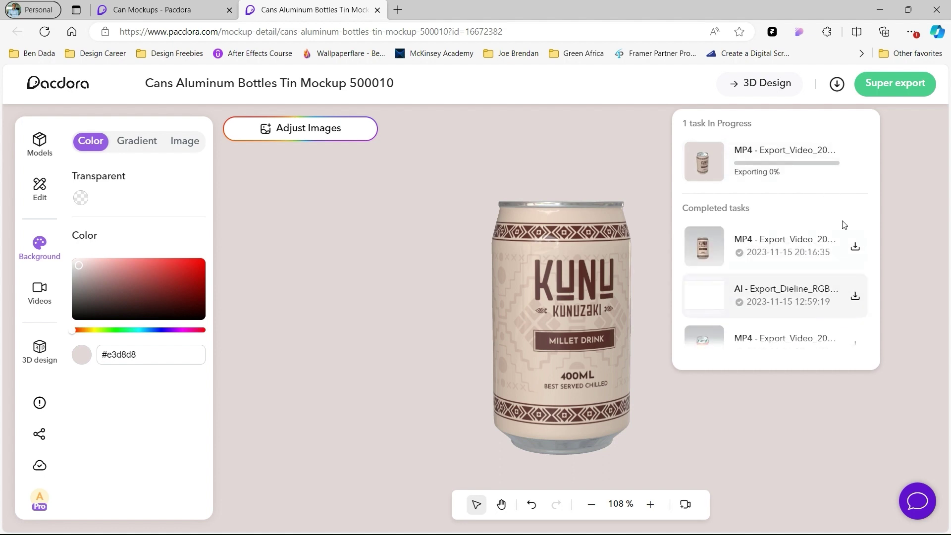